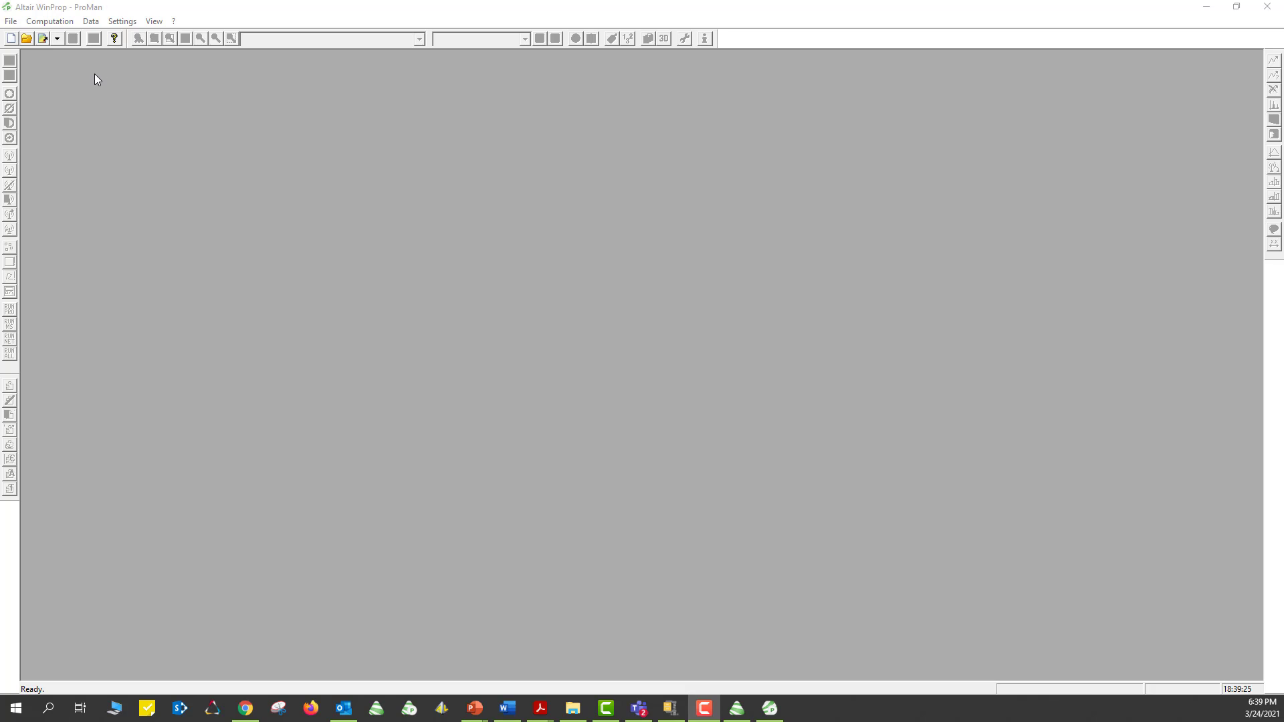
Start a new network-planning project from the IEEE 802.11n description file with a 3D indoor building database
left_click(11, 21)
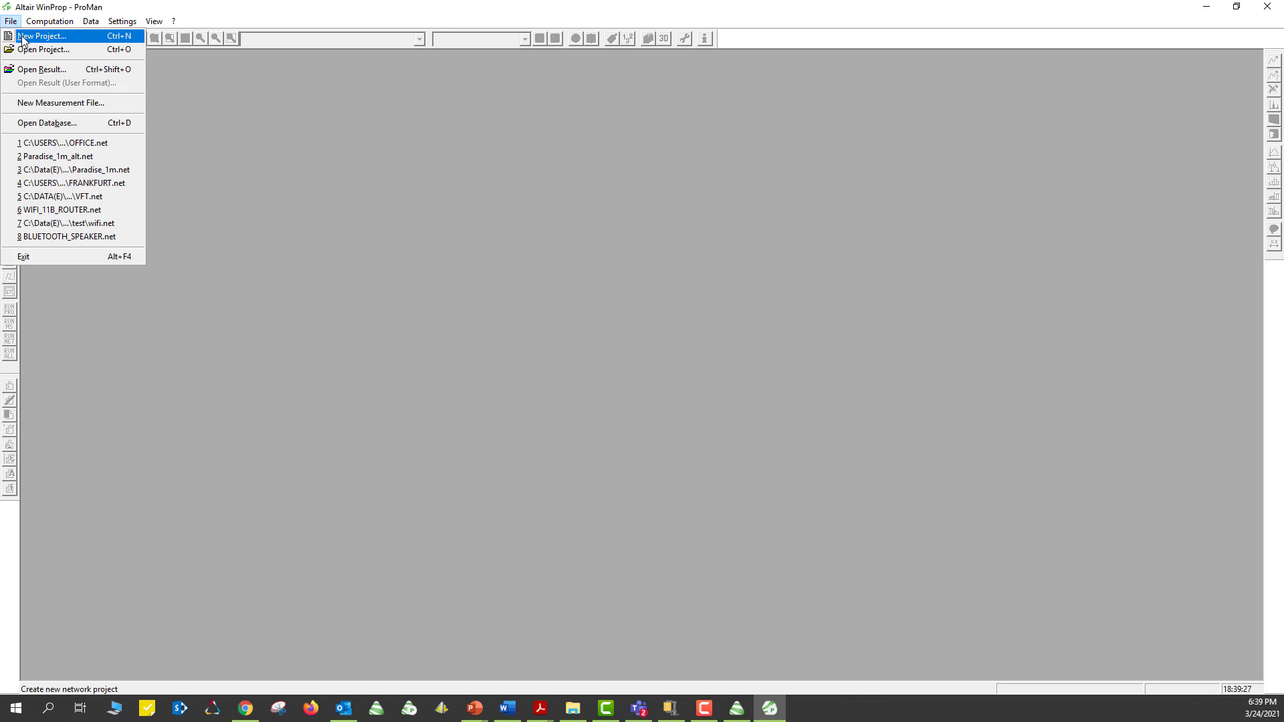
left_click(22, 37)
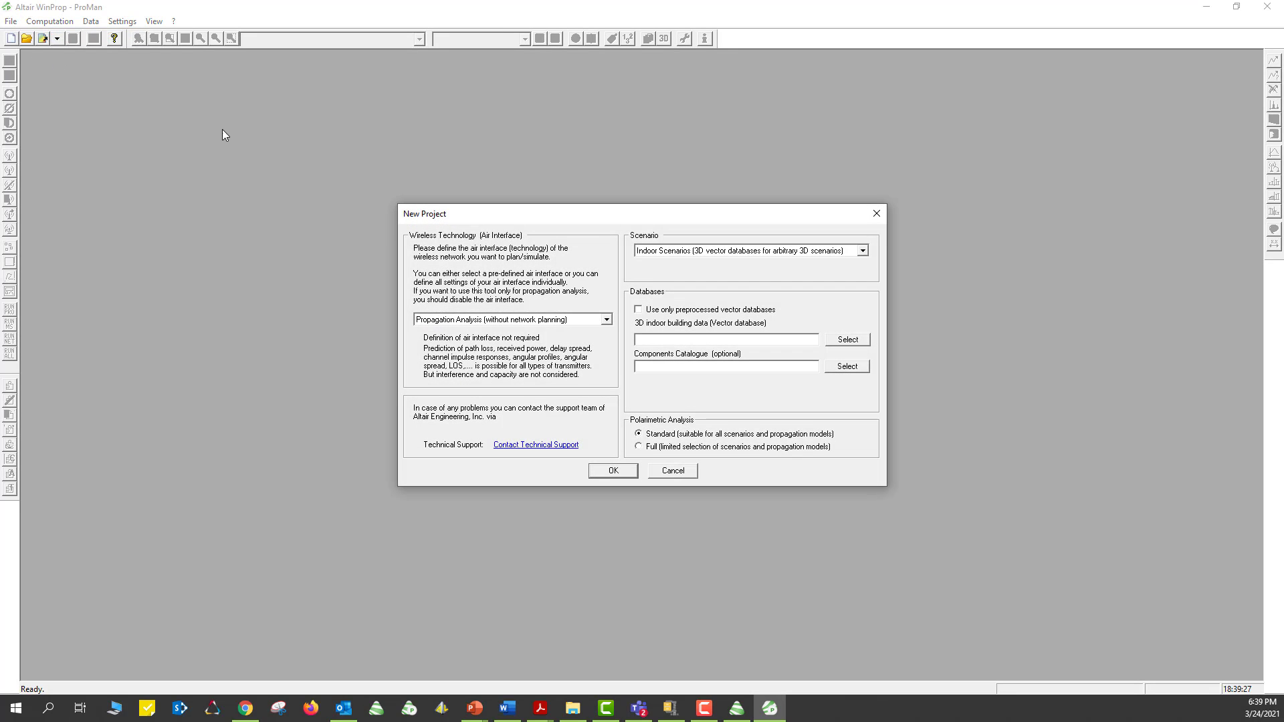
left_click(446, 321)
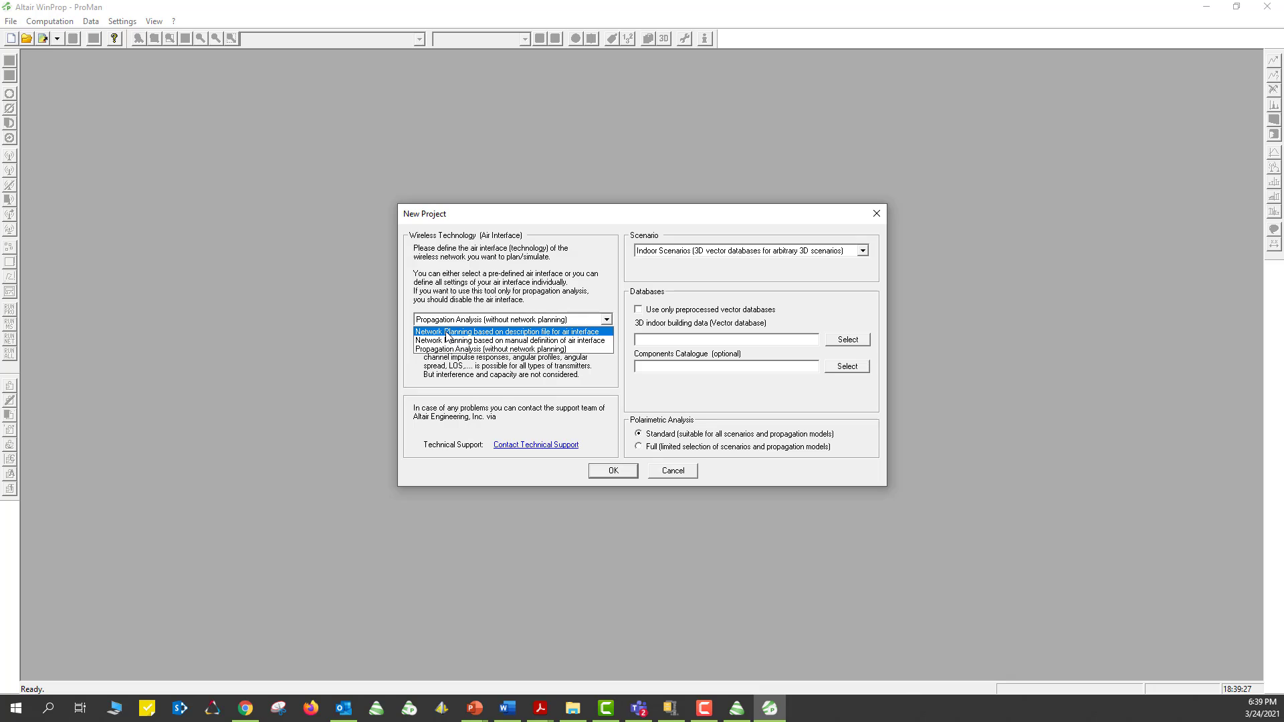
left_click(549, 332)
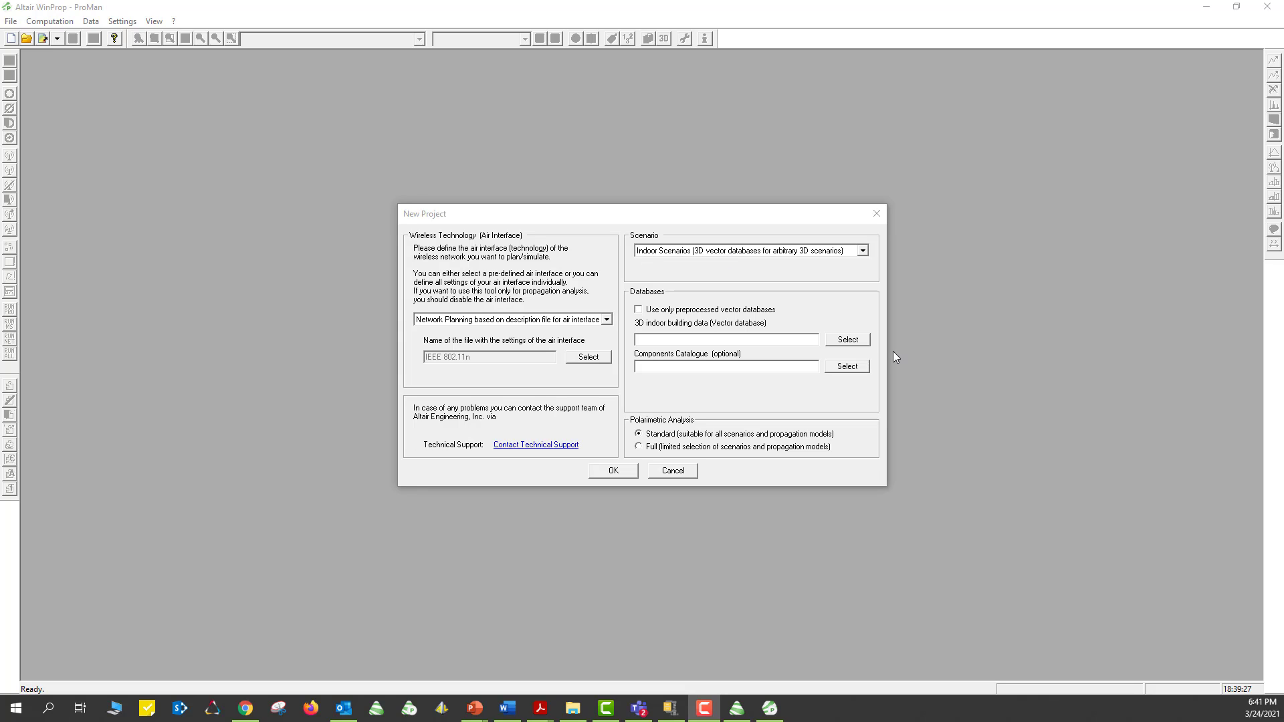
left_click(847, 340)
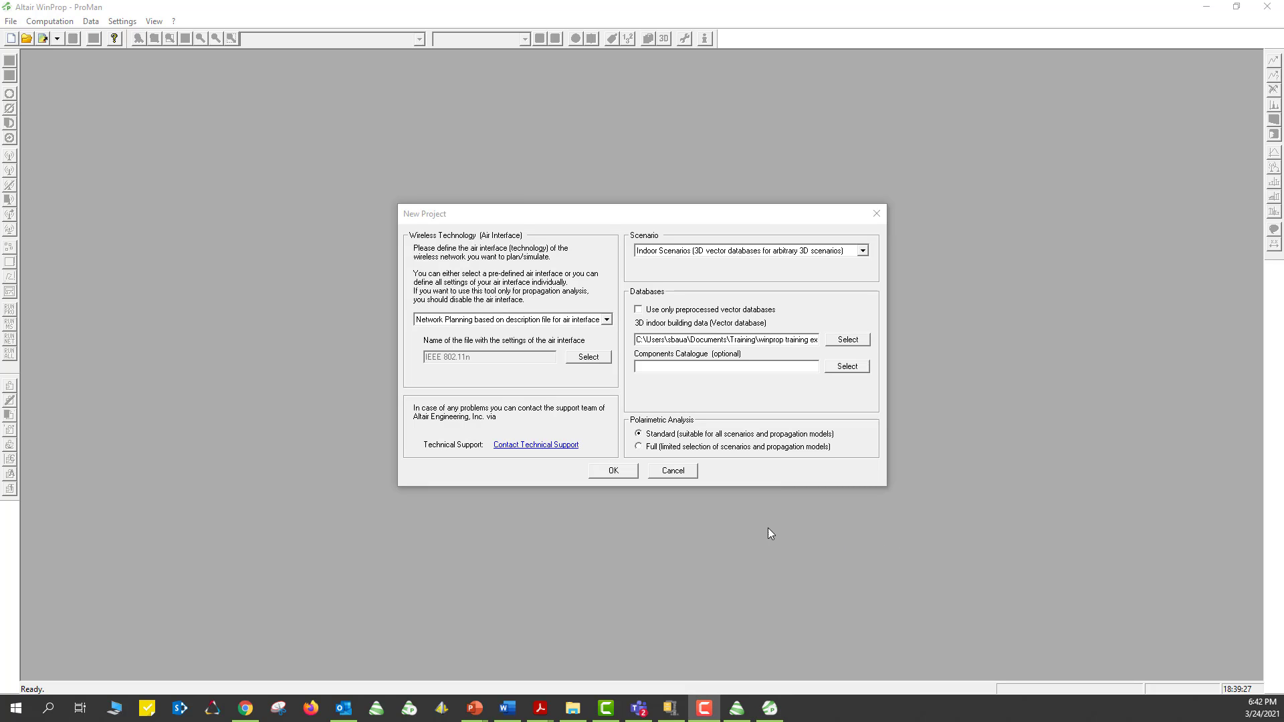
Create the project with North America frequency bands and a 1.5 m display height
left_click(616, 472)
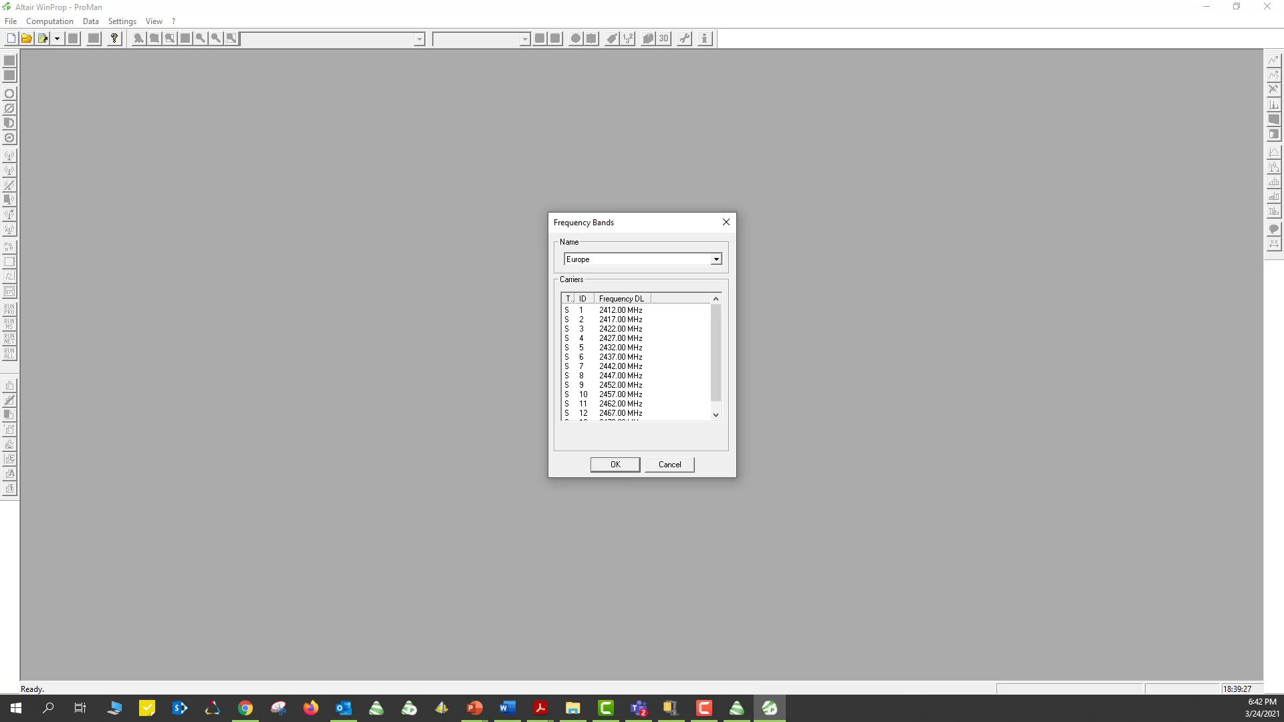
left_click(717, 260)
left_click(683, 289)
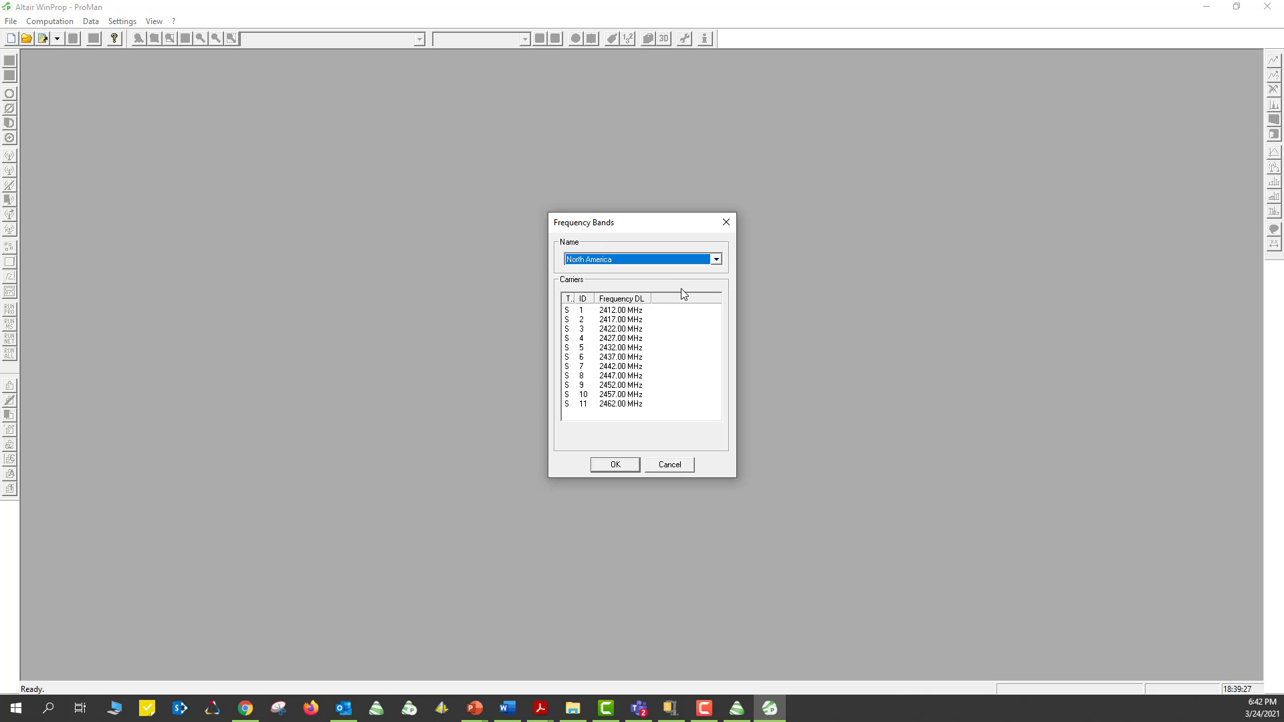
left_click(618, 466)
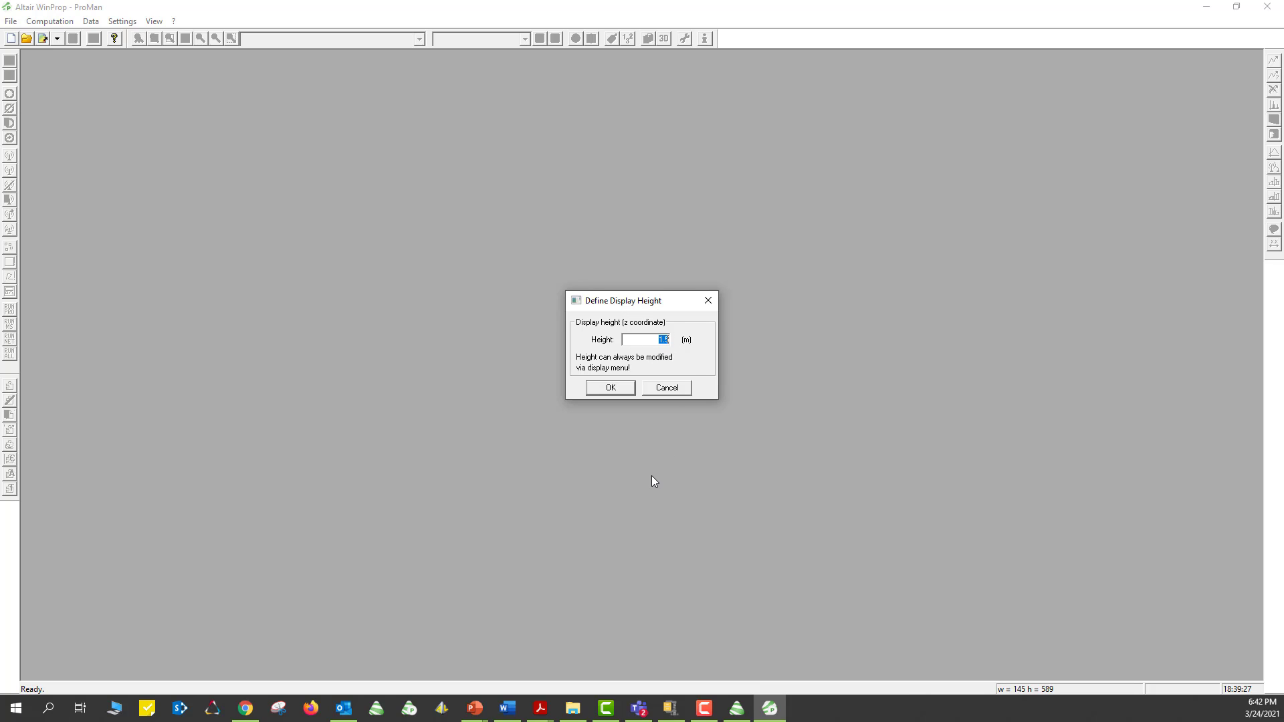
left_click(611, 389)
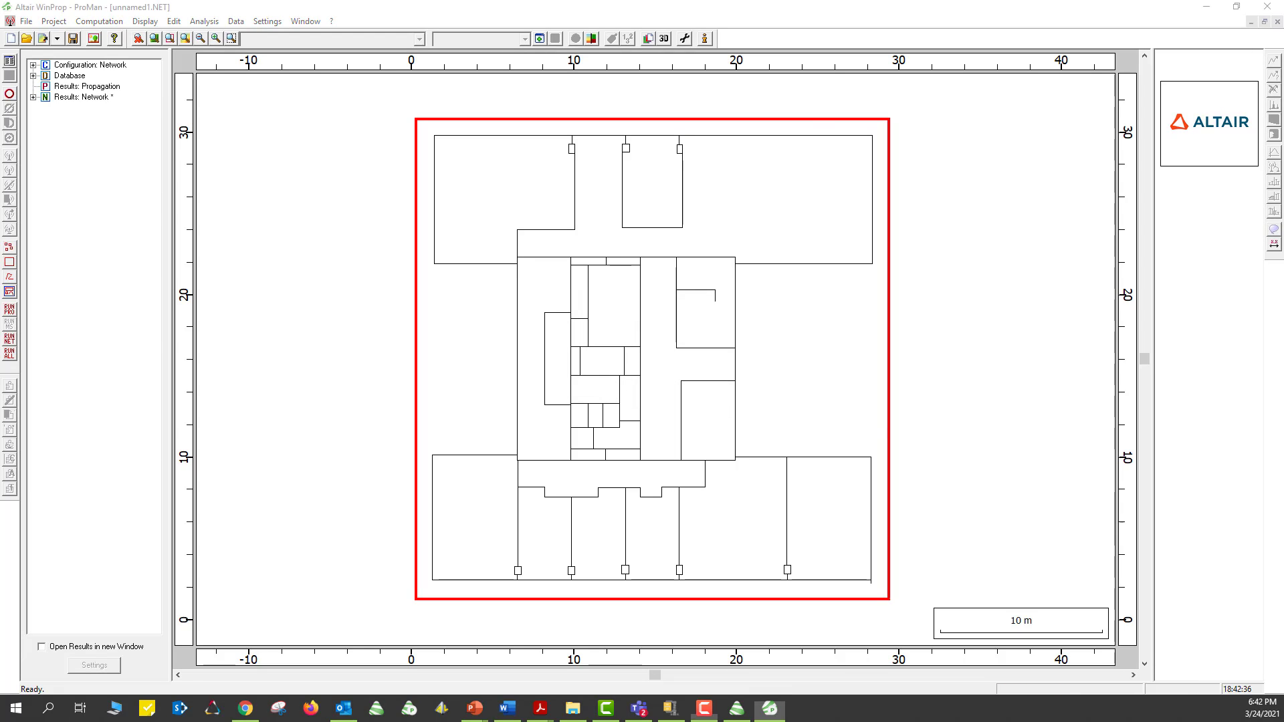
Orbit the building in 3D view, then return to the 2D floor plan
left_click(664, 39)
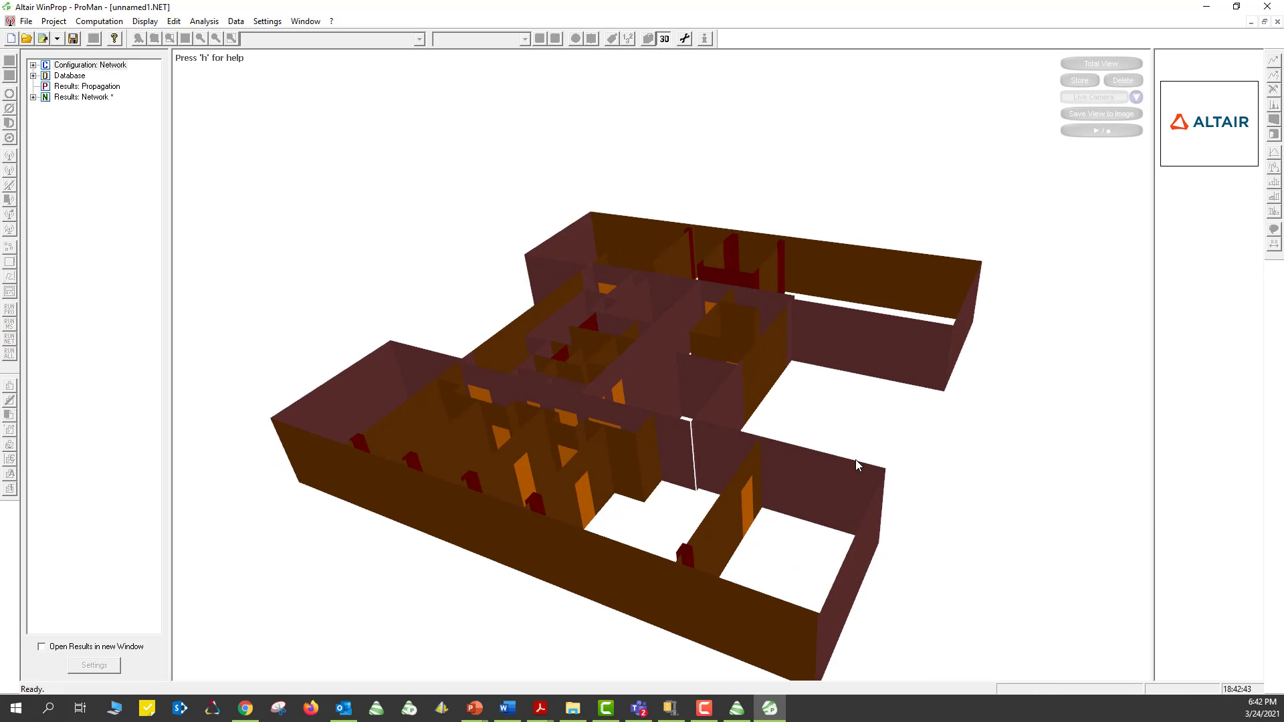
left_click_drag(857, 461, 941, 448)
left_click(665, 39)
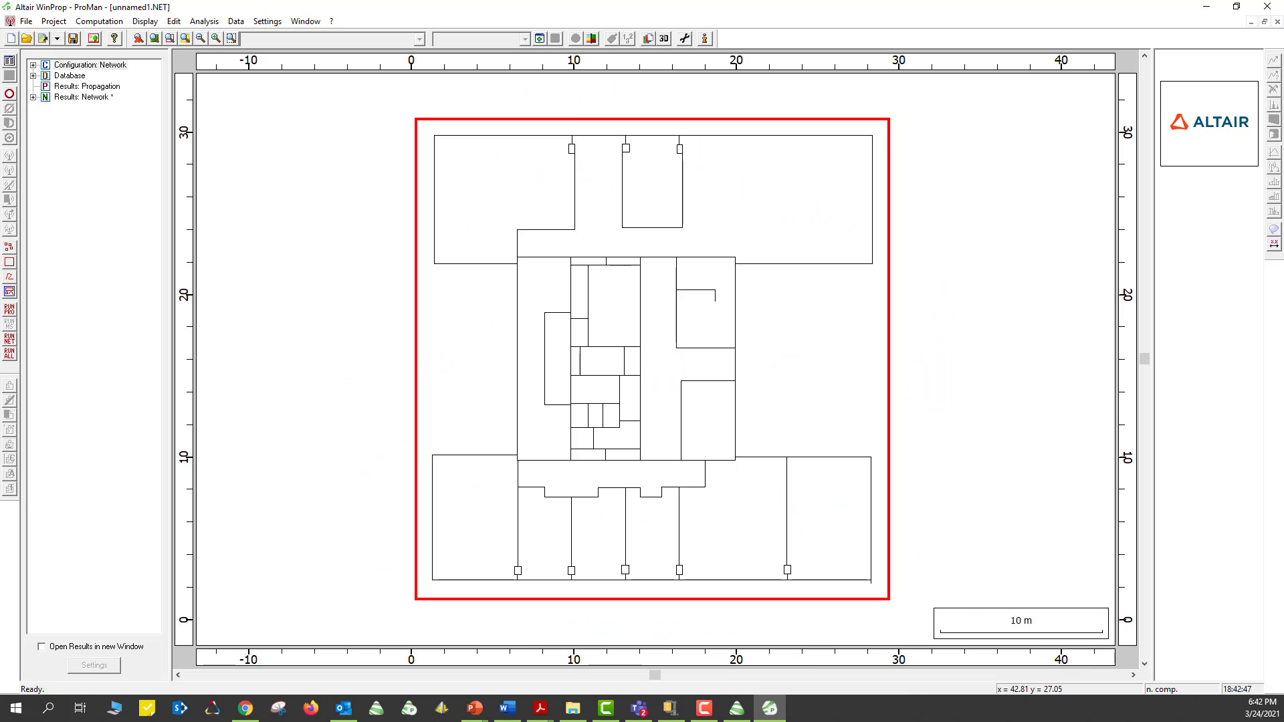
key("F10")
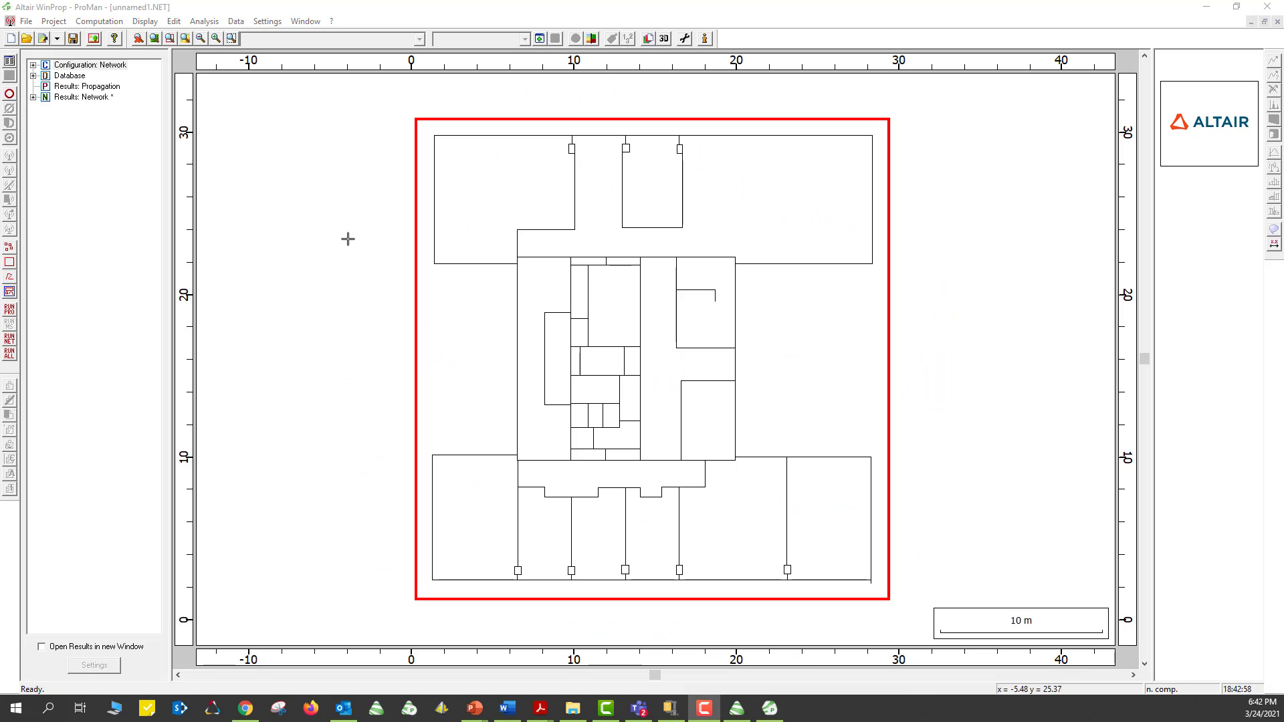
Save the project under the new file name IEEE_802_11_N
left_click(26, 21)
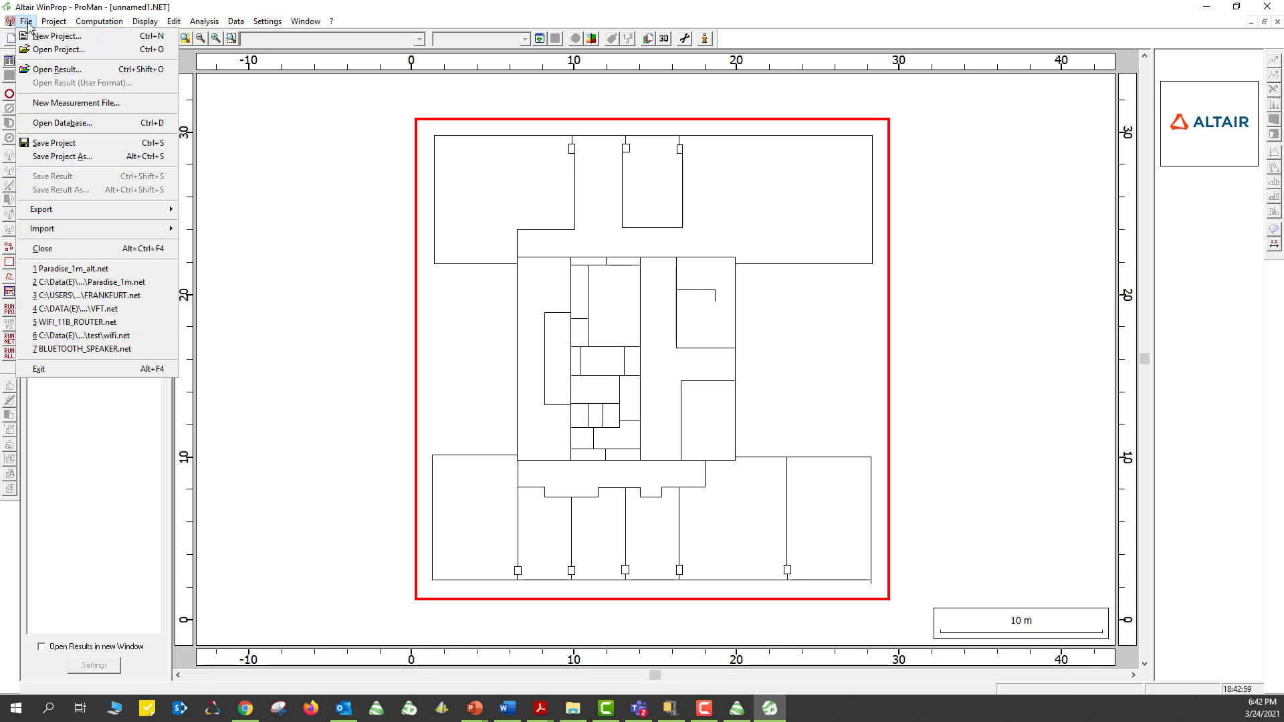
left_click(60, 157)
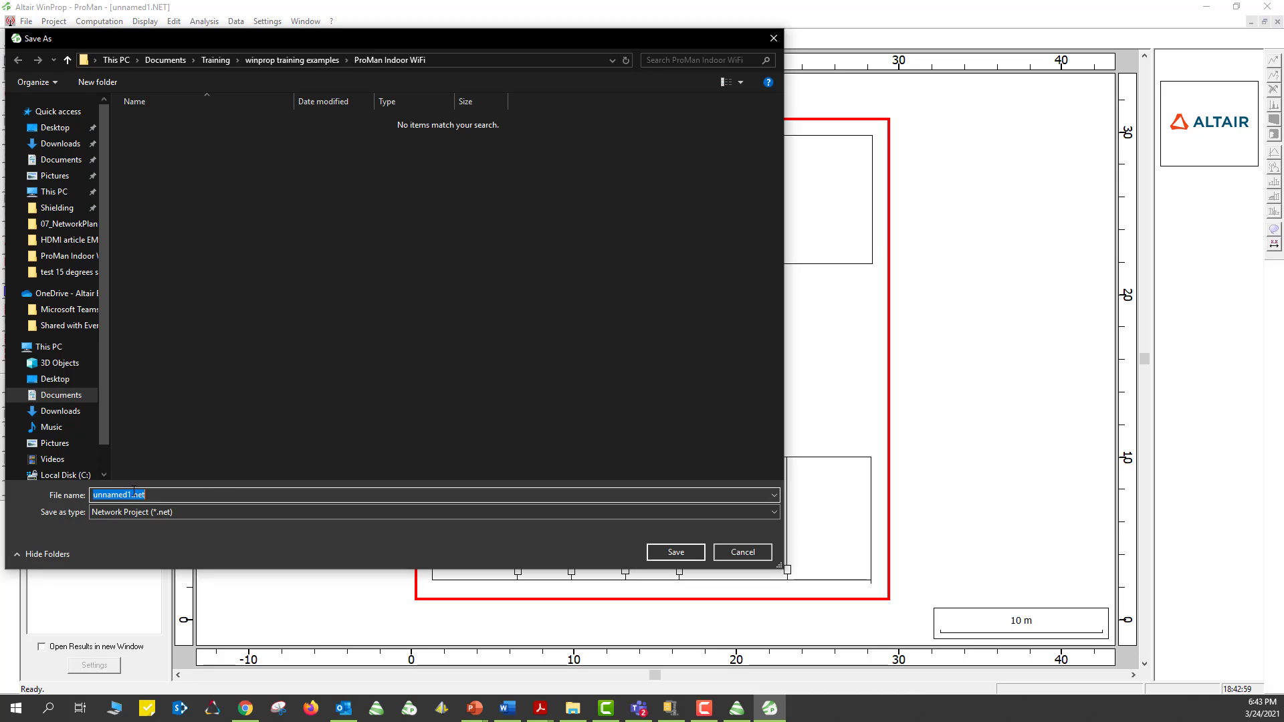
type("IEE")
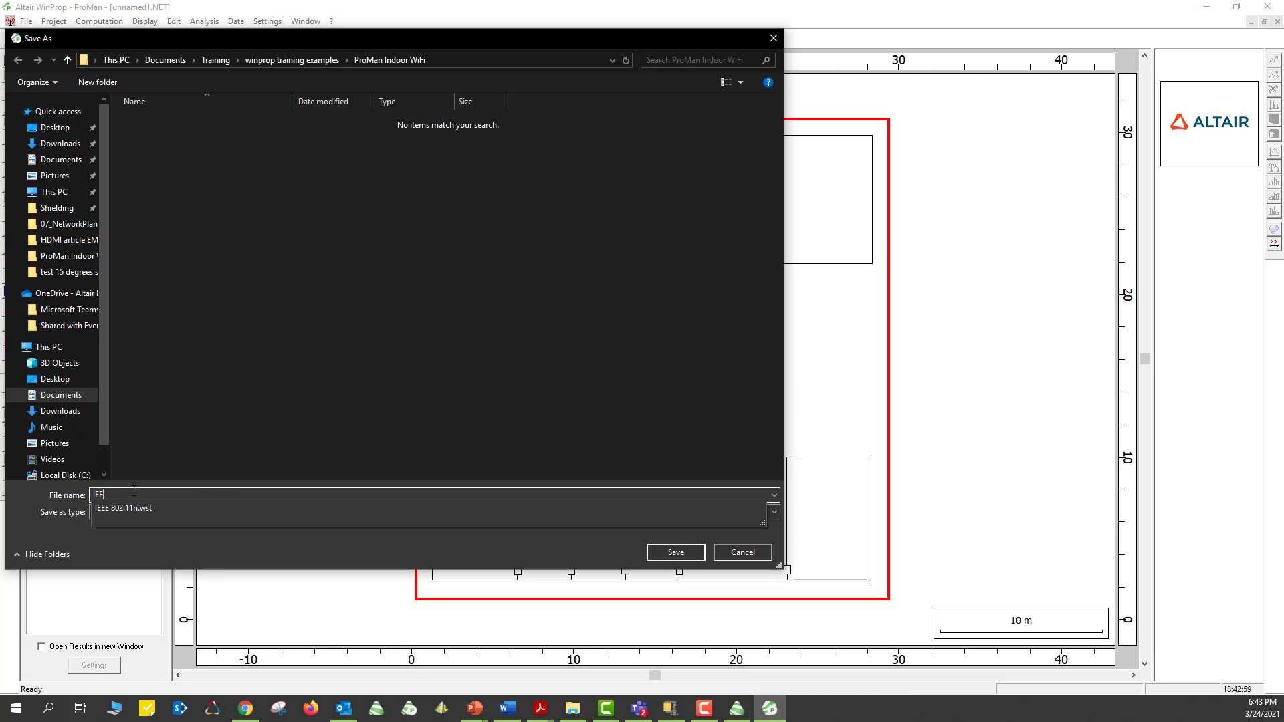
type("E_802")
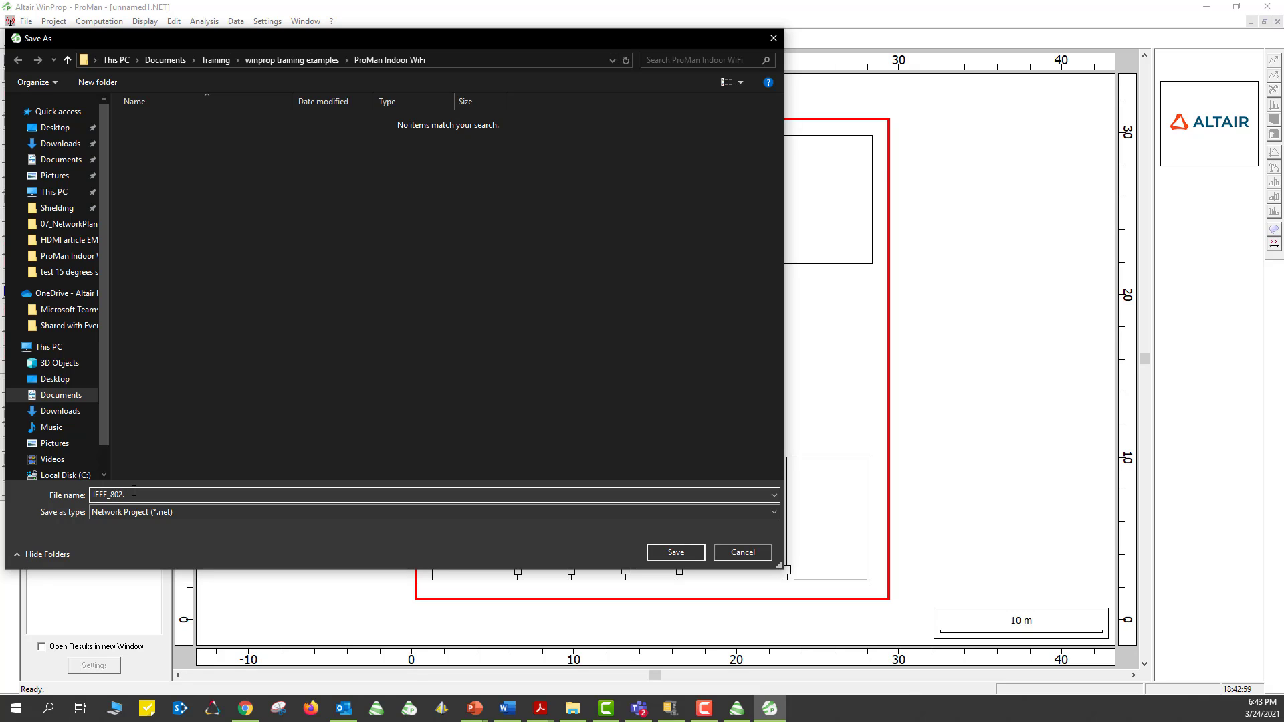
type("_11_N")
left_click(675, 552)
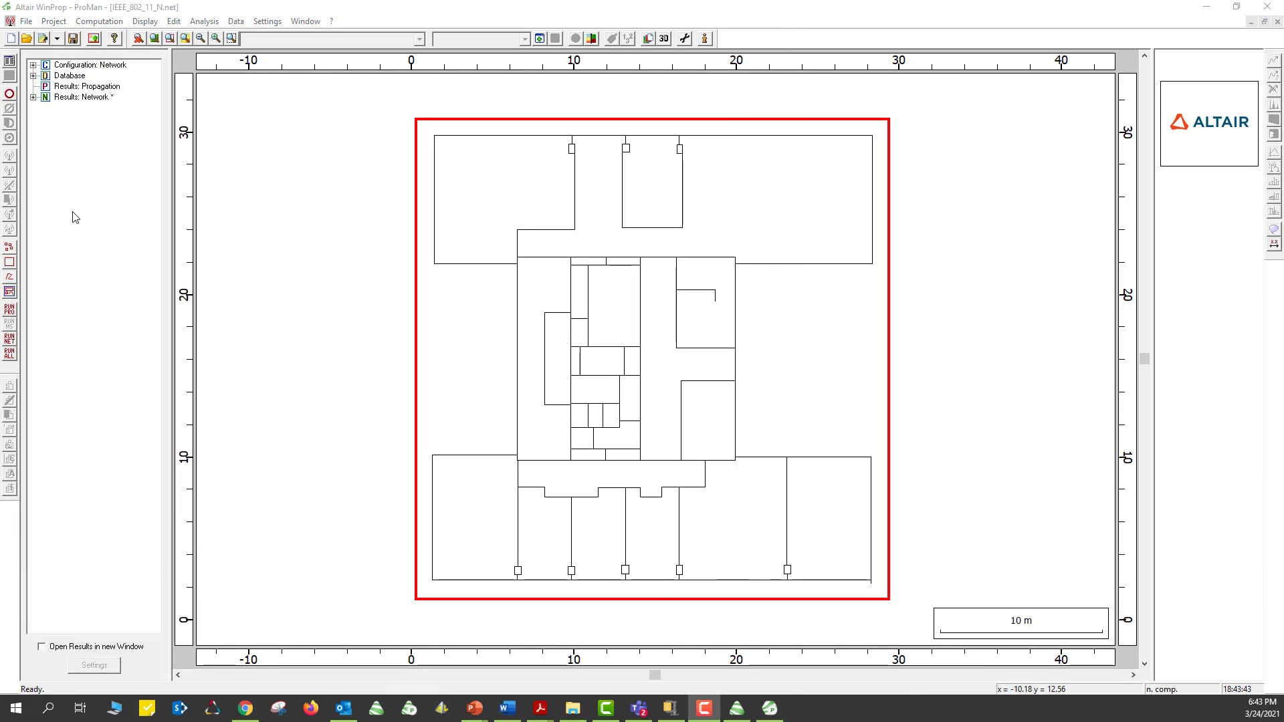
In the project parameters' mobile station settings, change max Tx power from 30 to 20 dBm
left_click(51, 26)
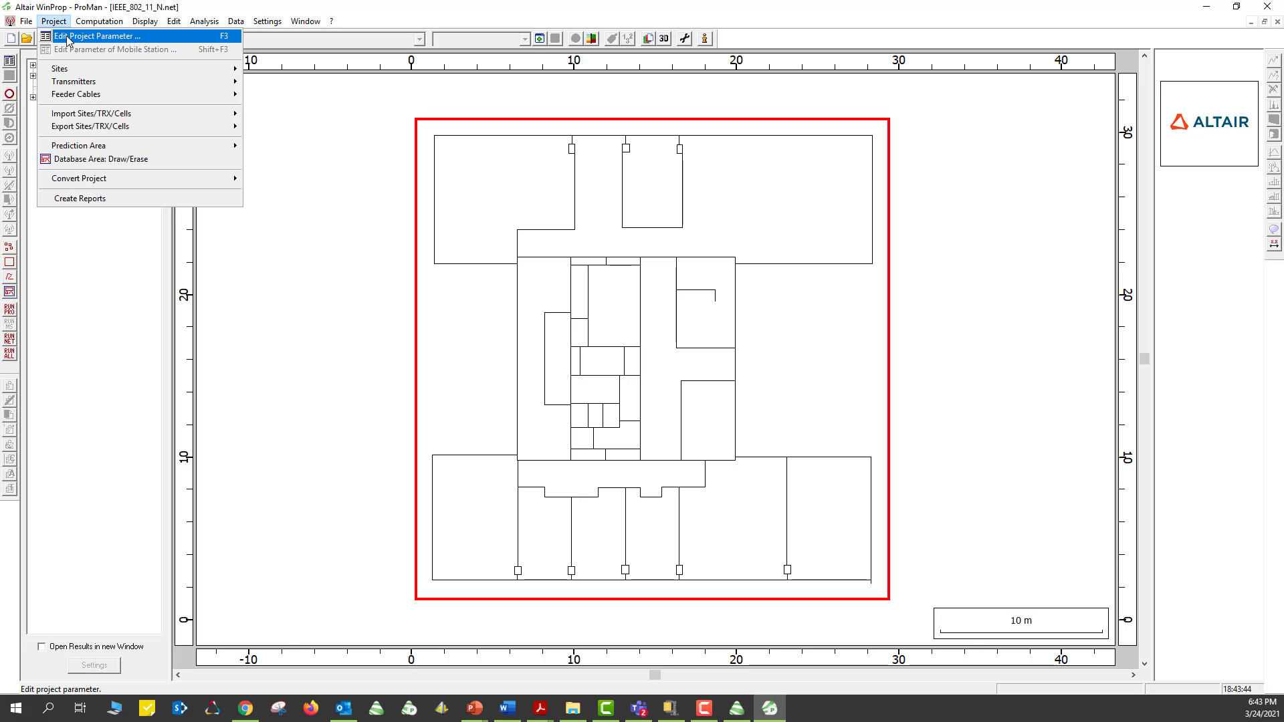
left_click(69, 36)
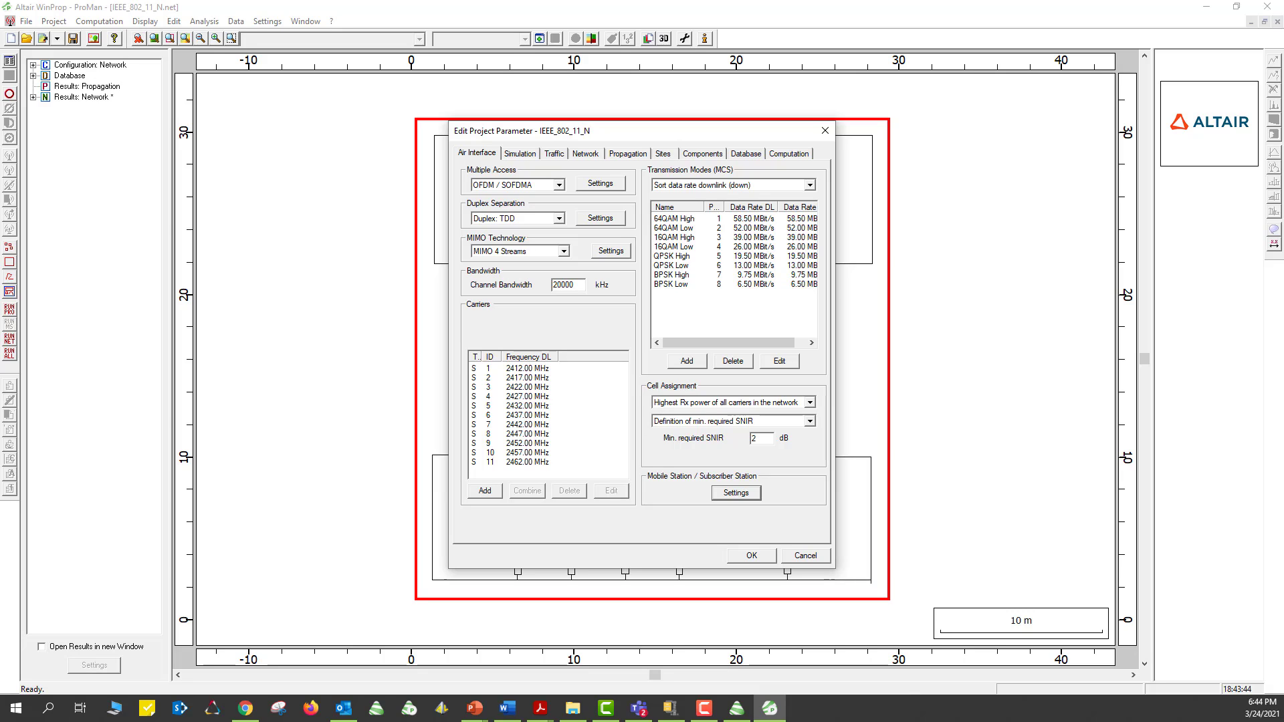
key("alt+Tab")
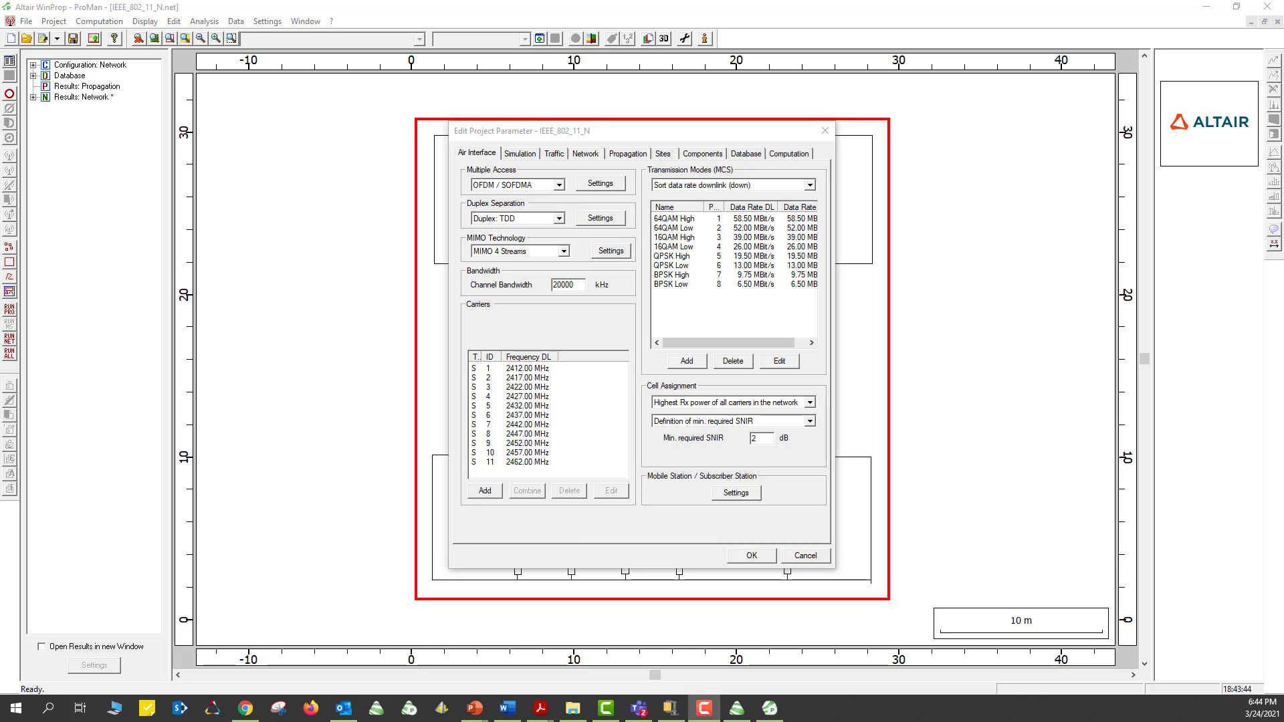
left_click(735, 493)
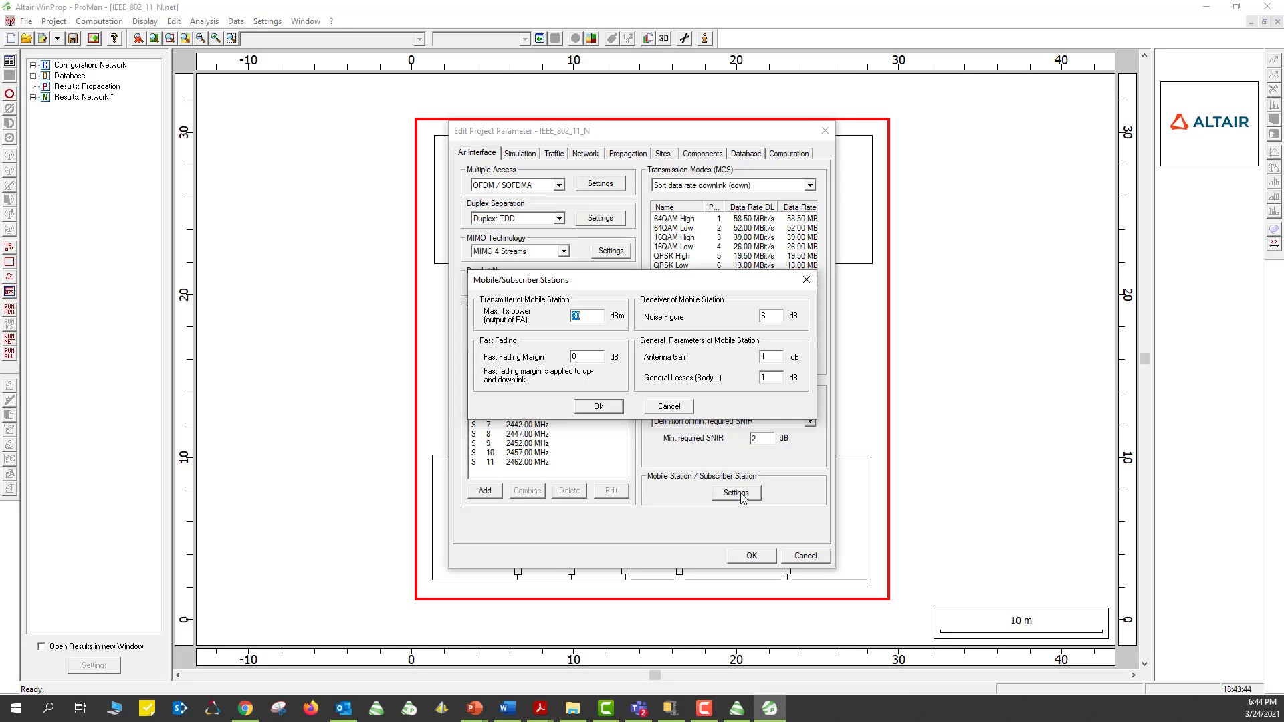
left_click(575, 316)
double_click(575, 316)
type("20")
left_click(599, 407)
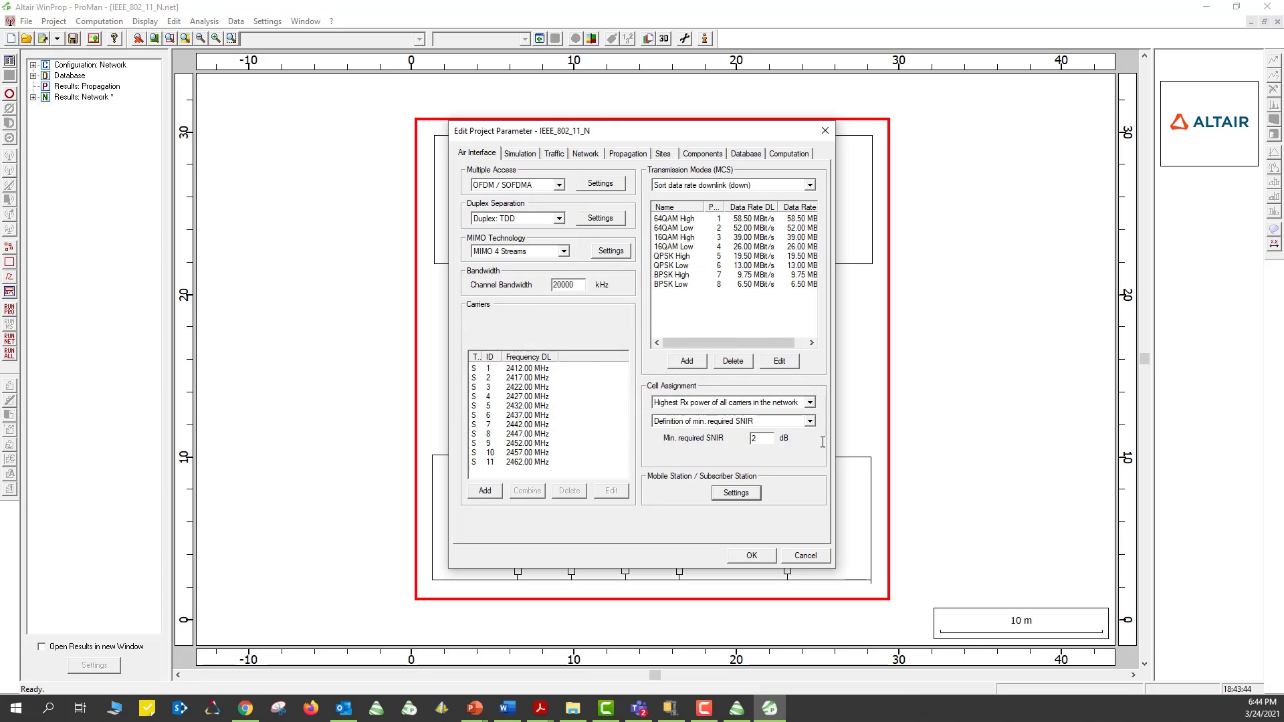
Set predictions to run individually per transmitter at 0.5 m resolution, then show the Sites page
left_click(525, 156)
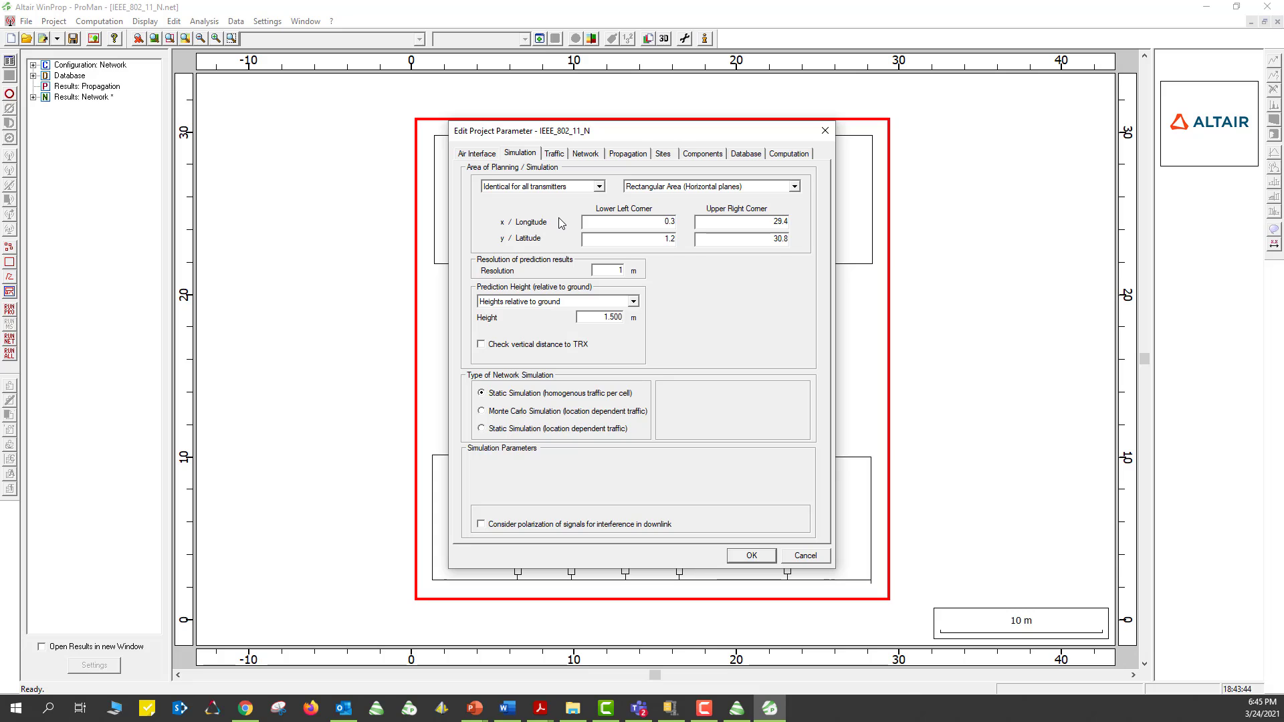
left_click(599, 187)
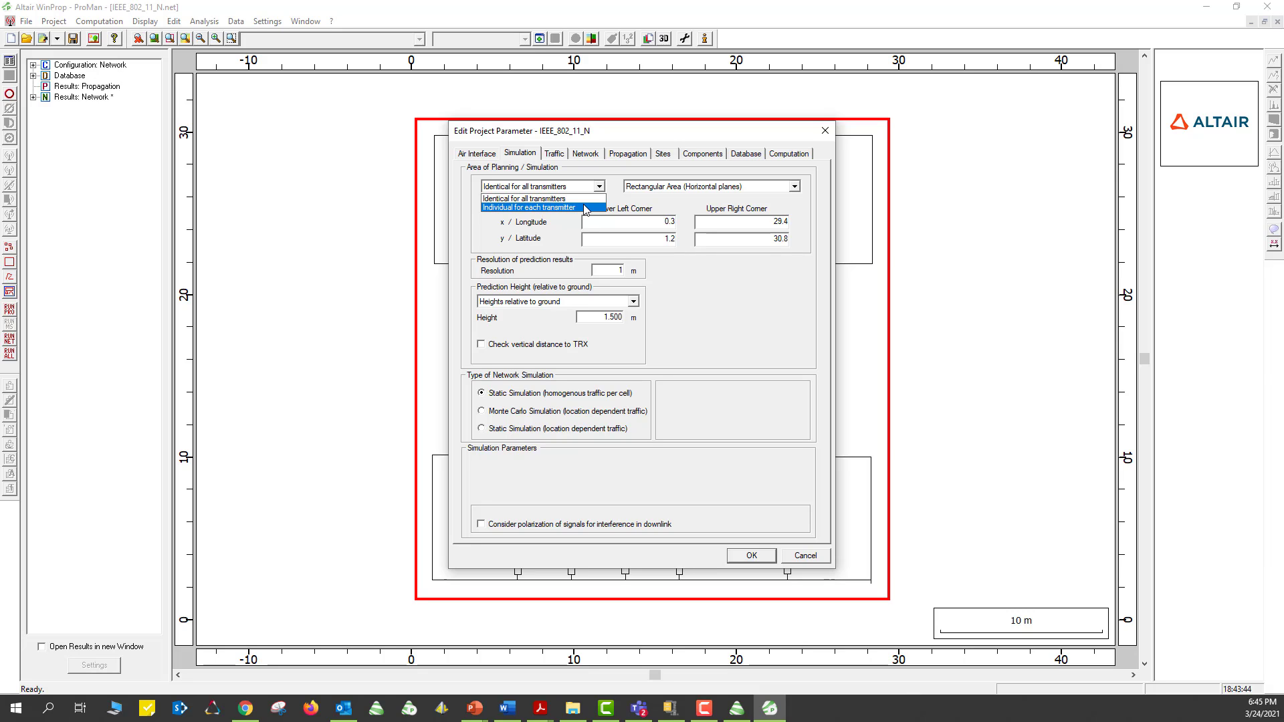
left_click(586, 209)
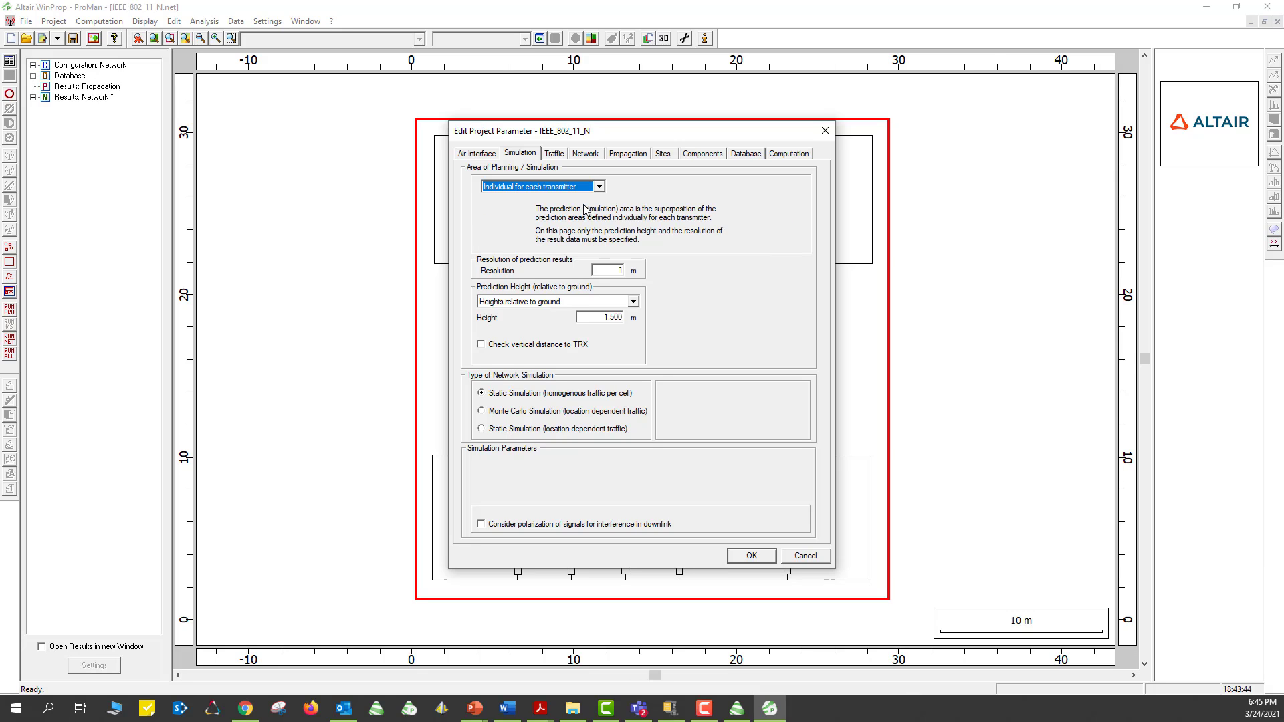
double_click(640, 268)
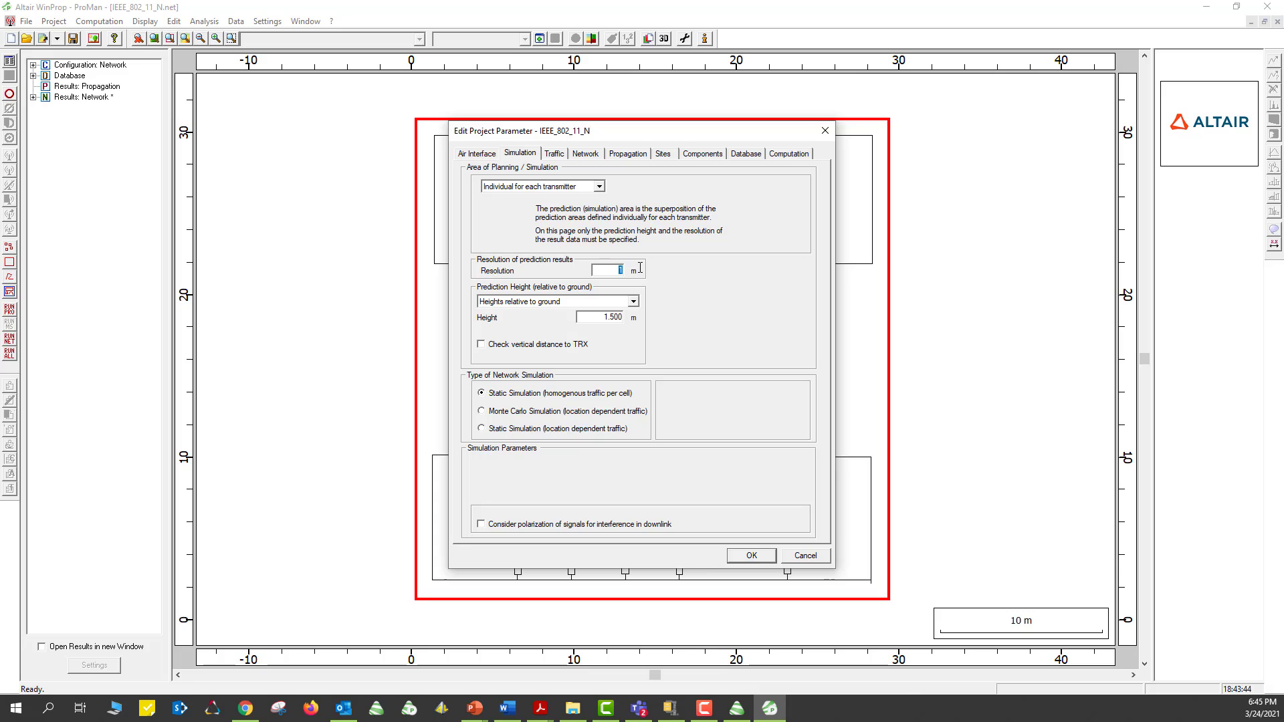
type("0.5")
key("F10")
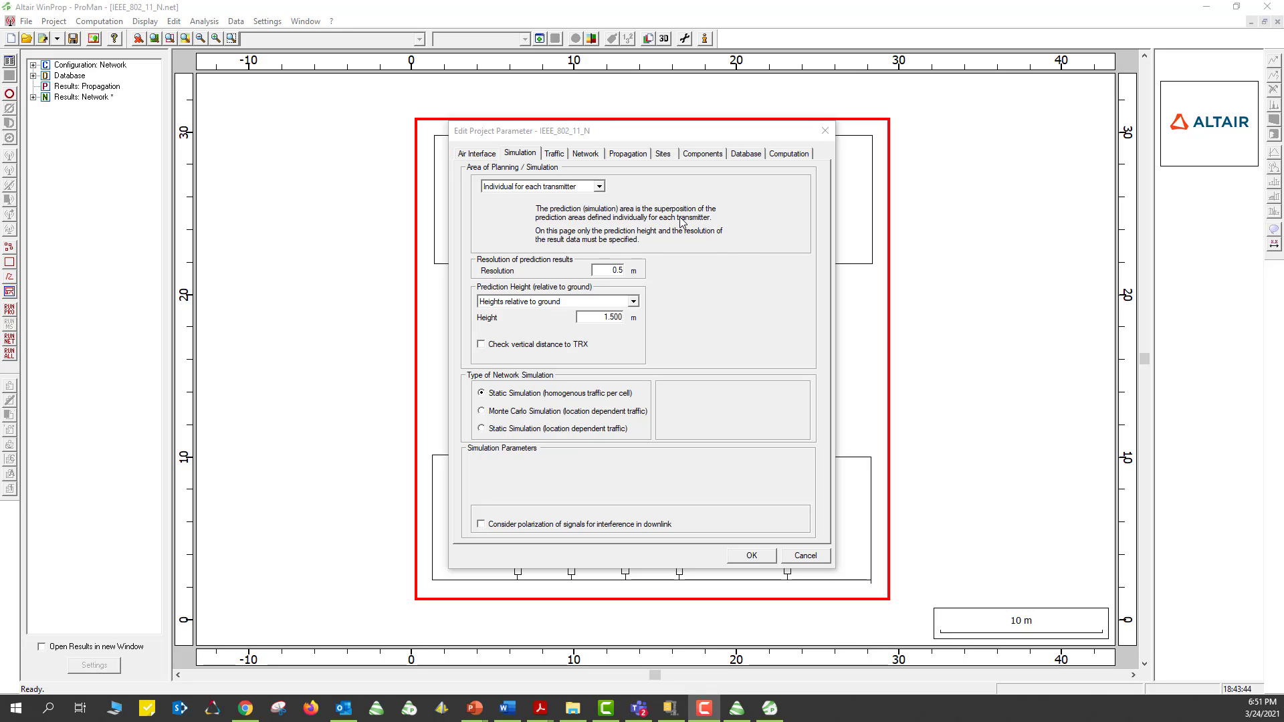
left_click(663, 154)
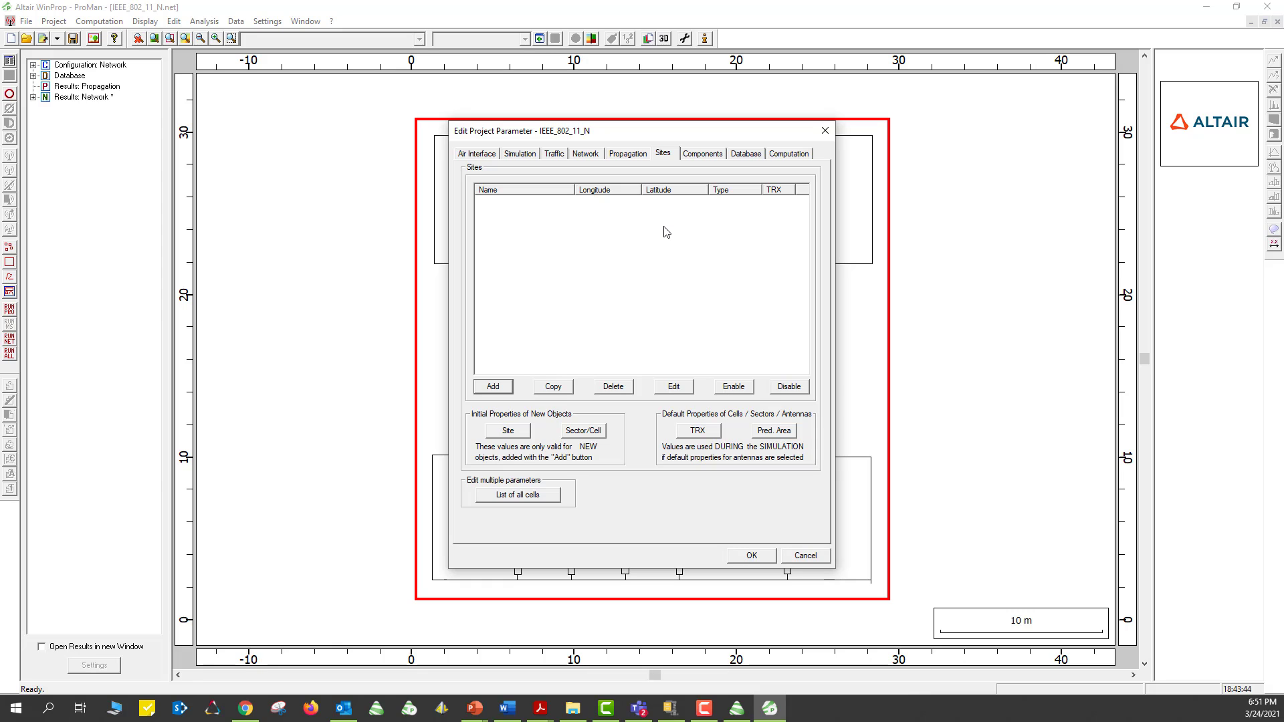
Default new sites to x 10.29, y 23.2 and a height of 2.5 m
left_click(507, 432)
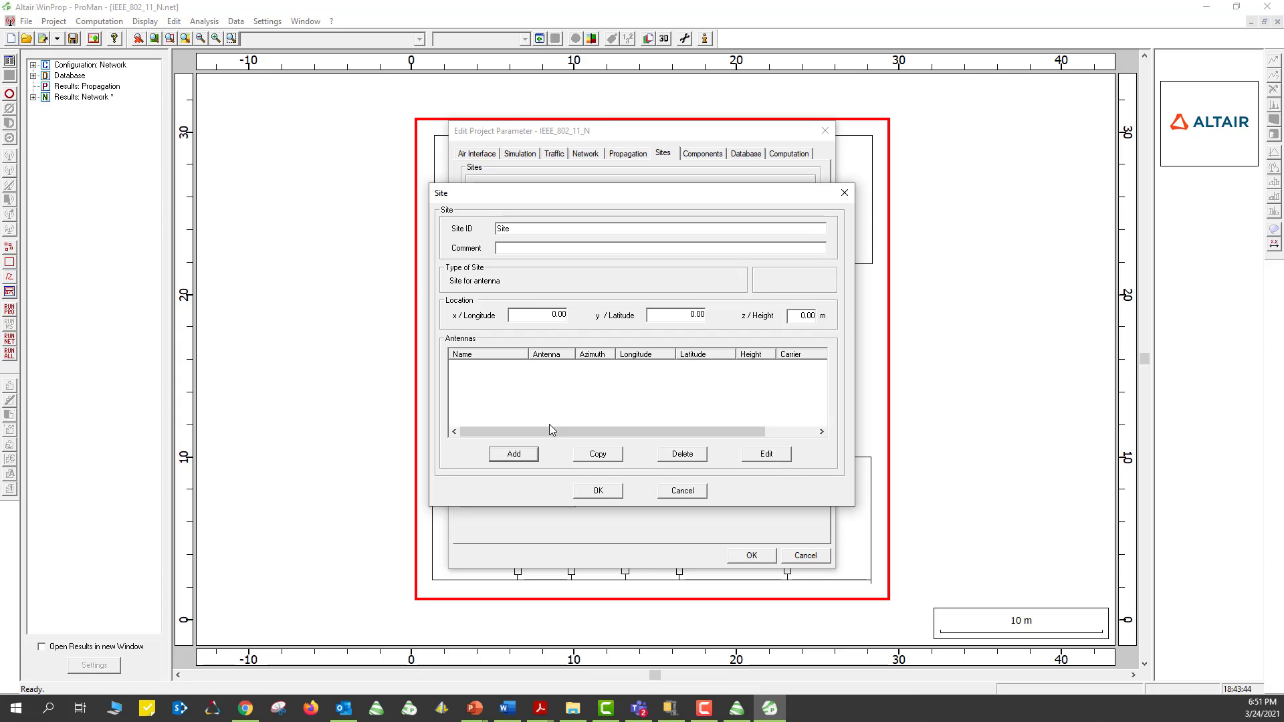
left_click_drag(553, 314, 585, 317)
type("10.29")
key("Tab")
type("23.2")
key("Tab")
type("2.5")
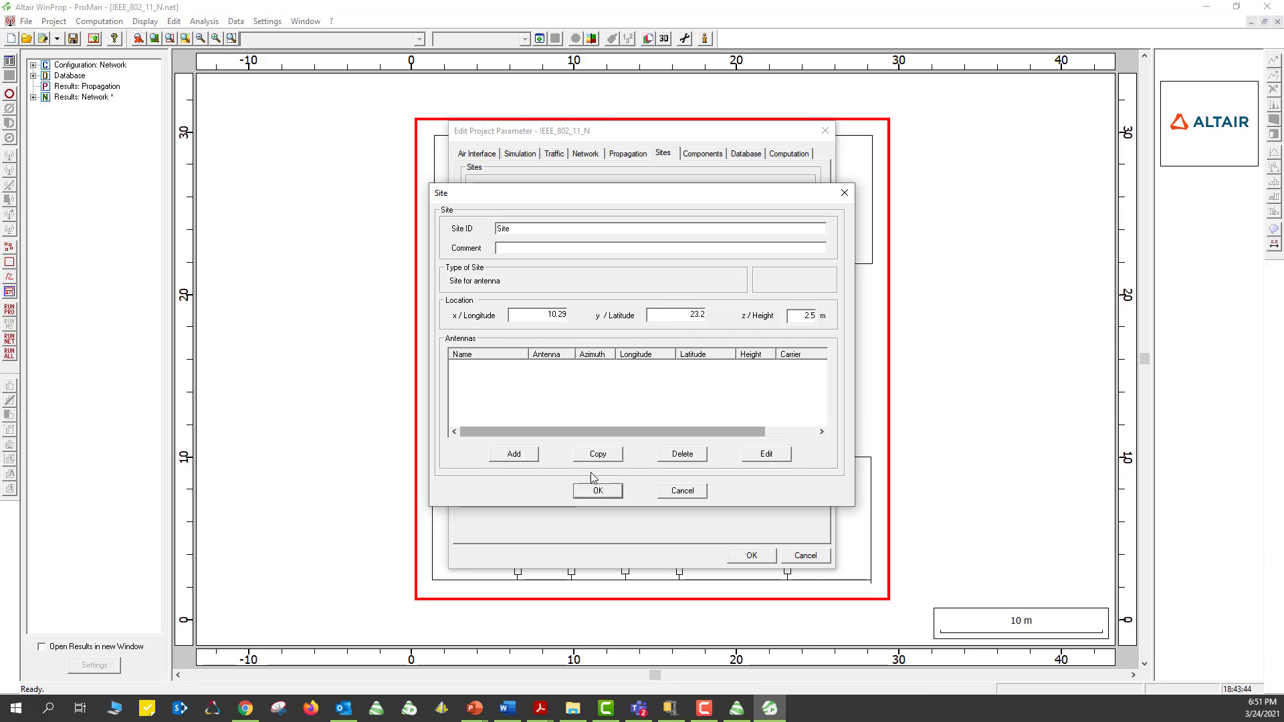
left_click(598, 491)
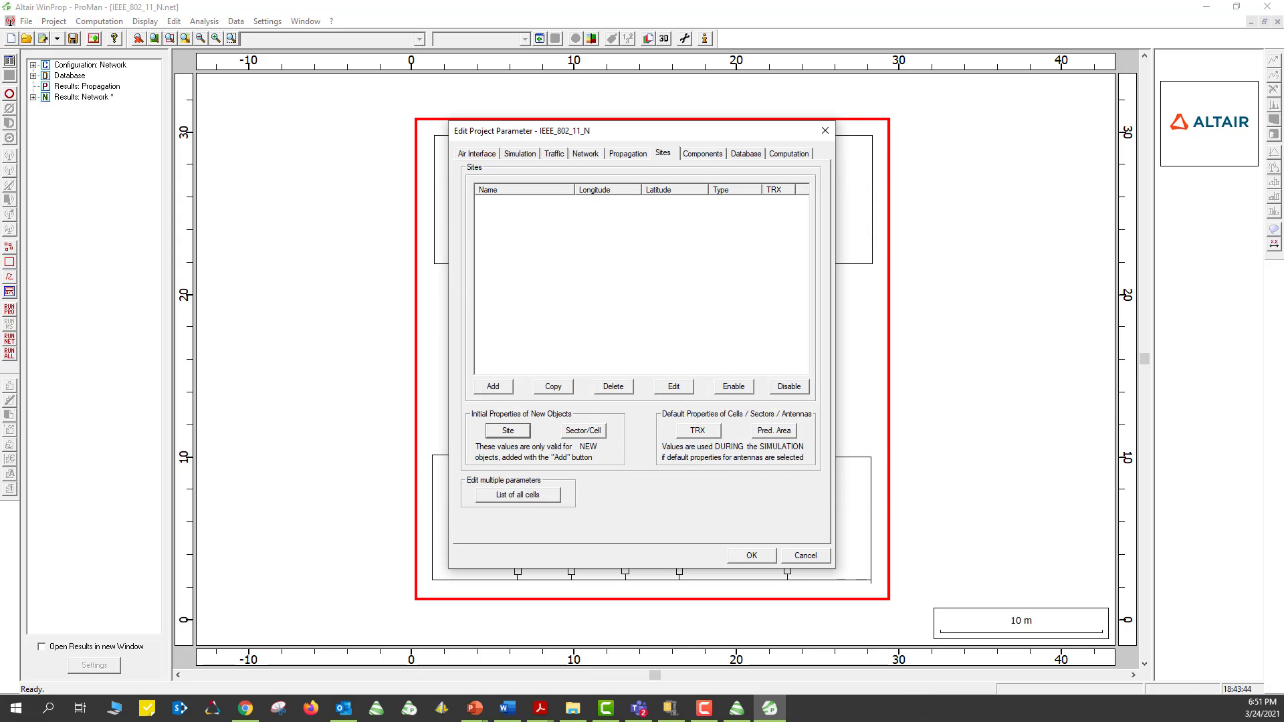
Add Site 1 as an omni site with one antenna at 10.29, 23.20, 2.5 m
key("F10")
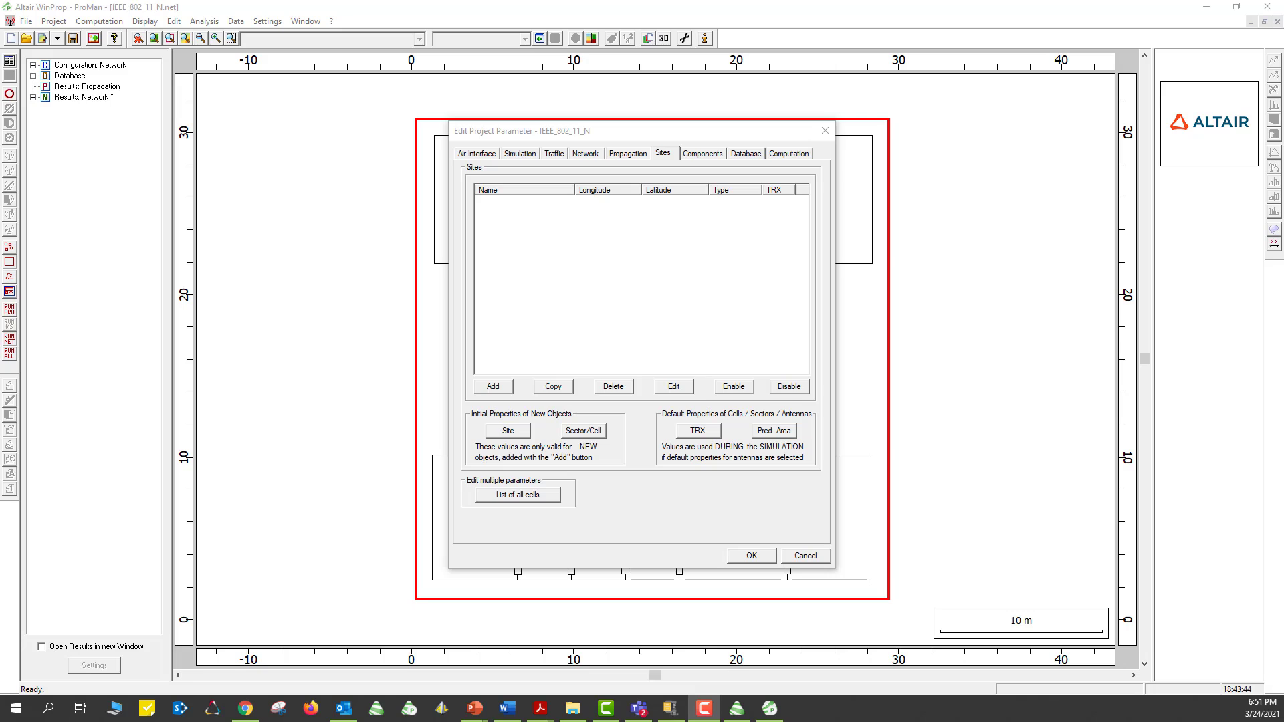
left_click(492, 386)
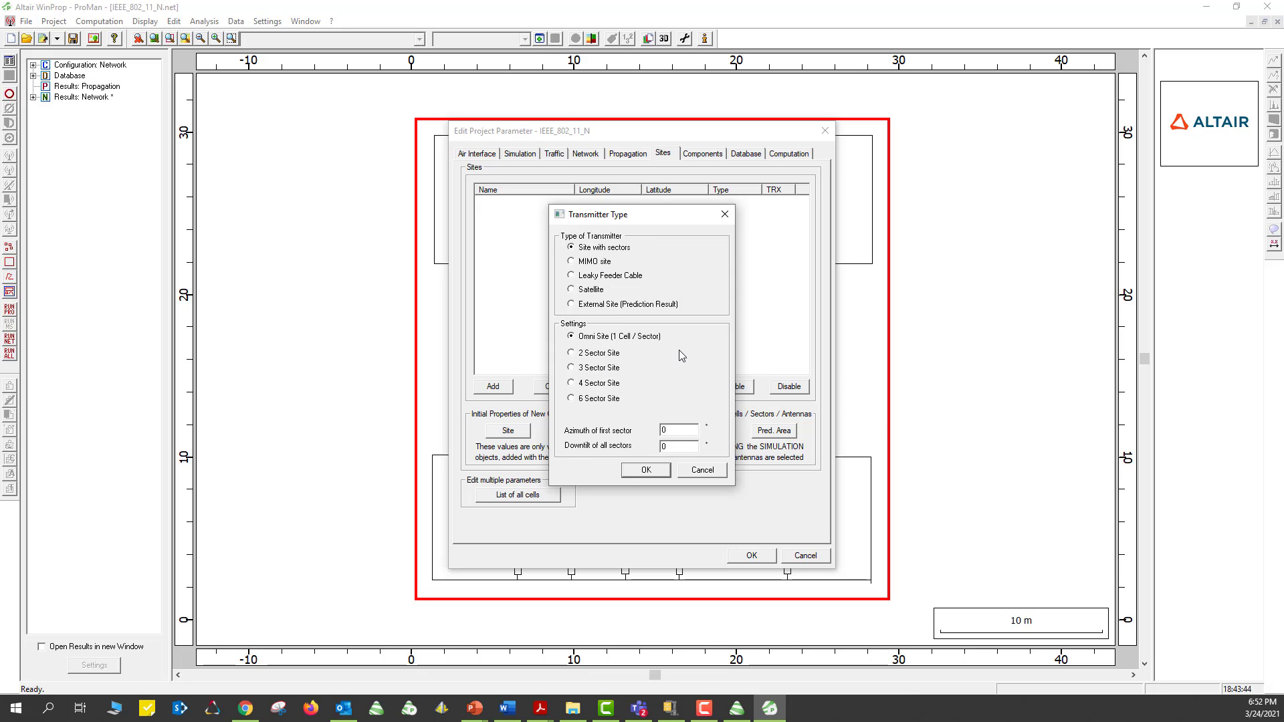
left_click(646, 470)
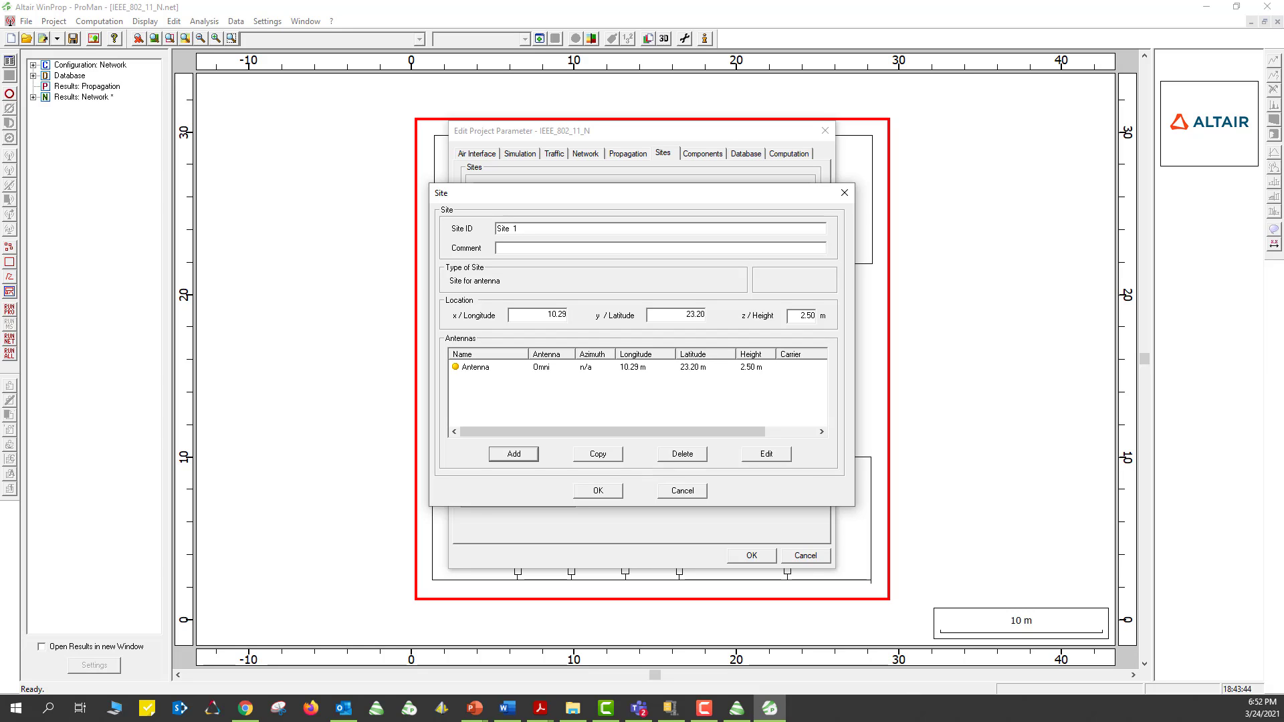
key("F10")
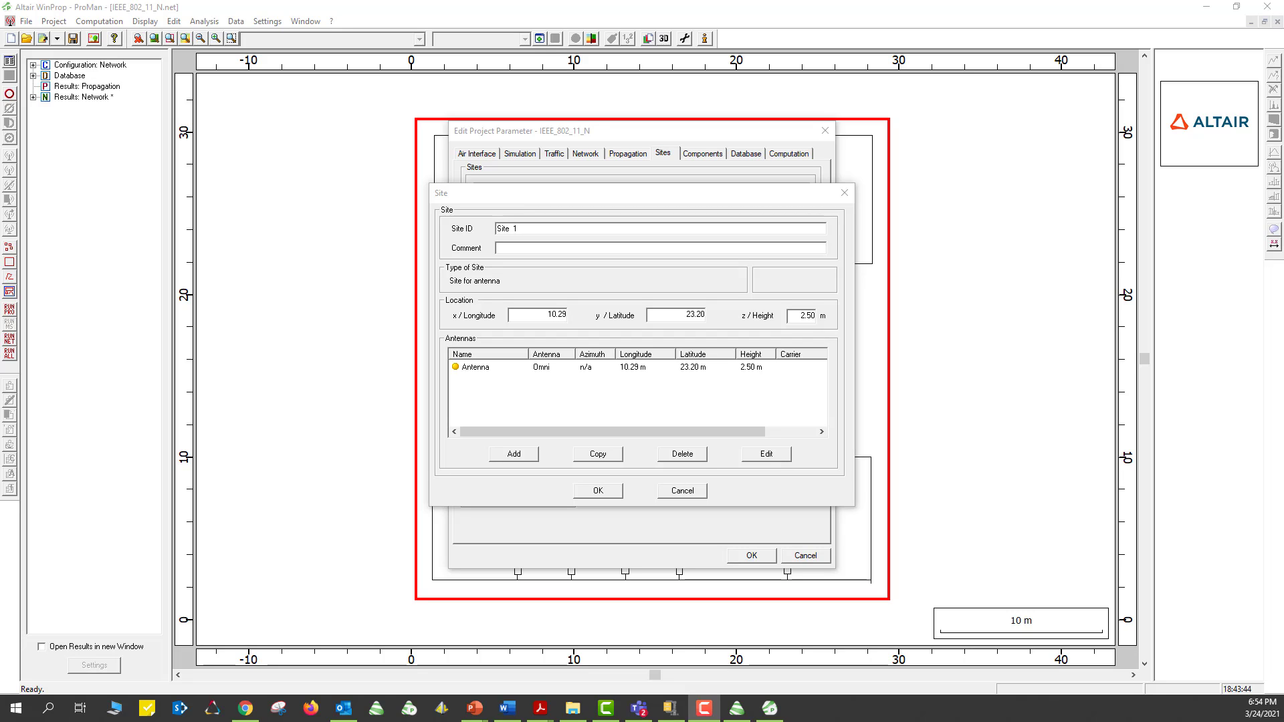
Rename the antenna to 'Site 1 Antenna 1' and bring up its carrier assignment list
double_click(476, 368)
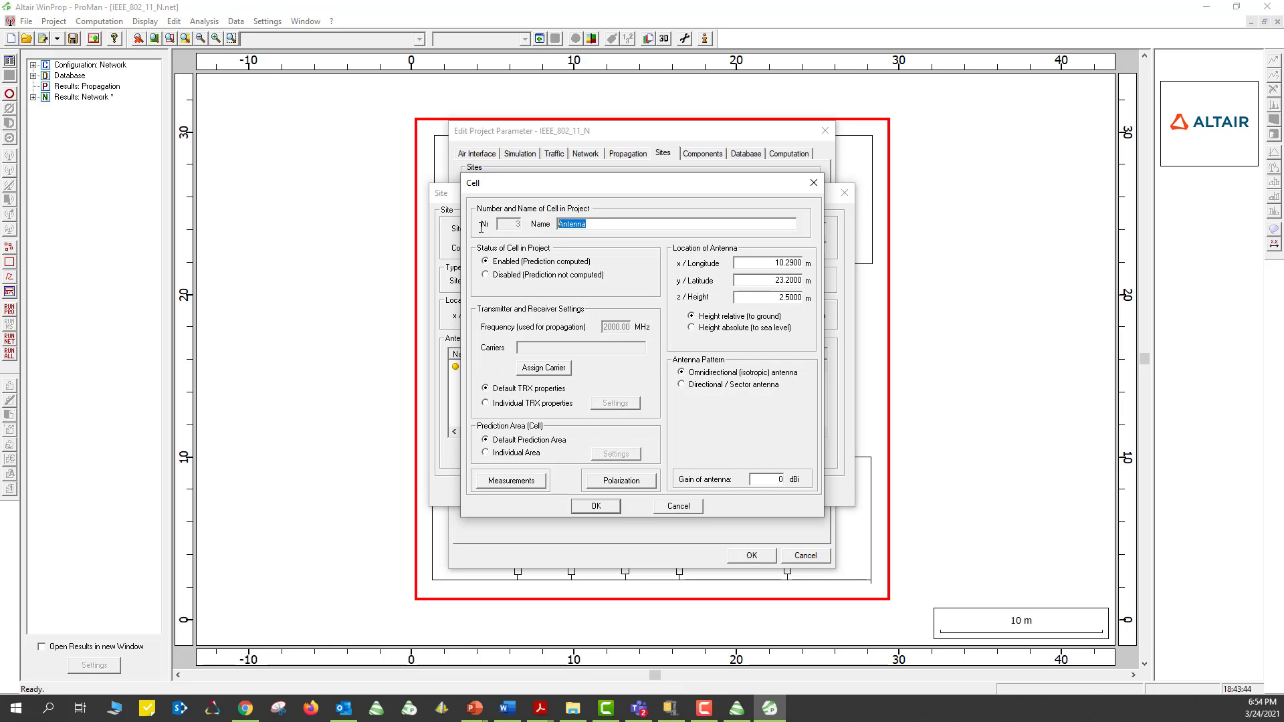
type("Site 1 Antenna 1")
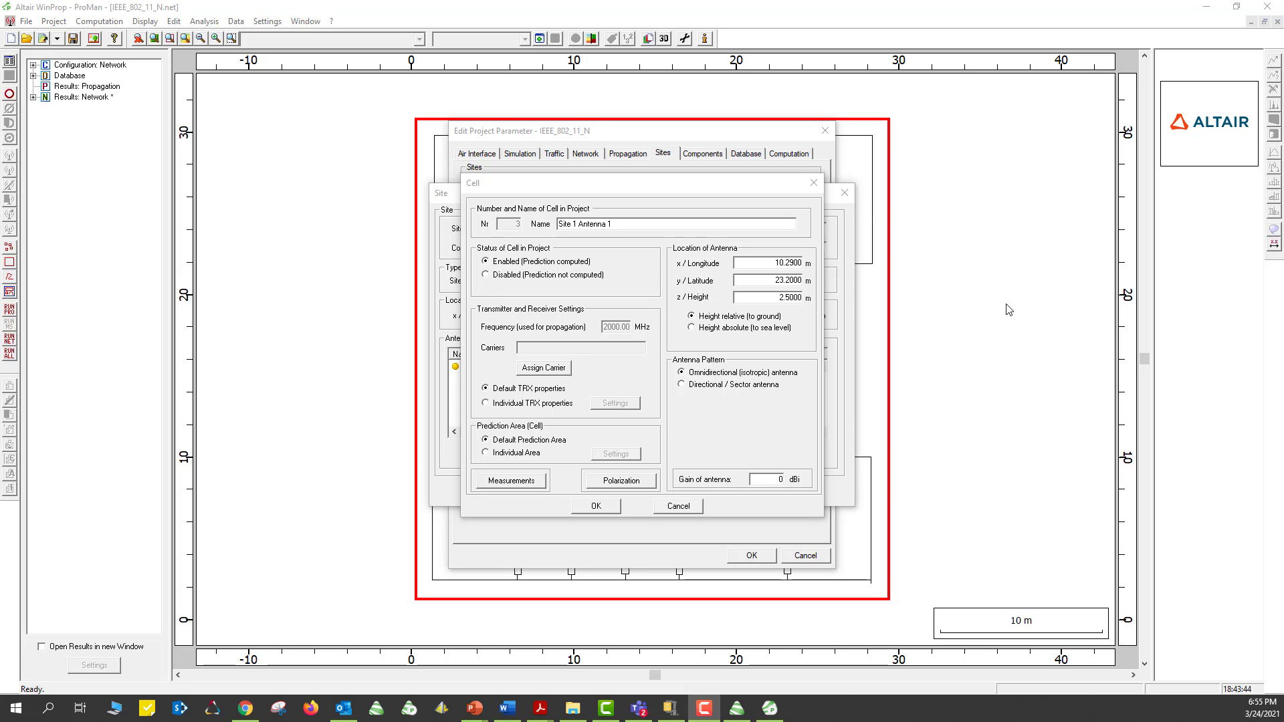
left_click(557, 372)
left_click(557, 376)
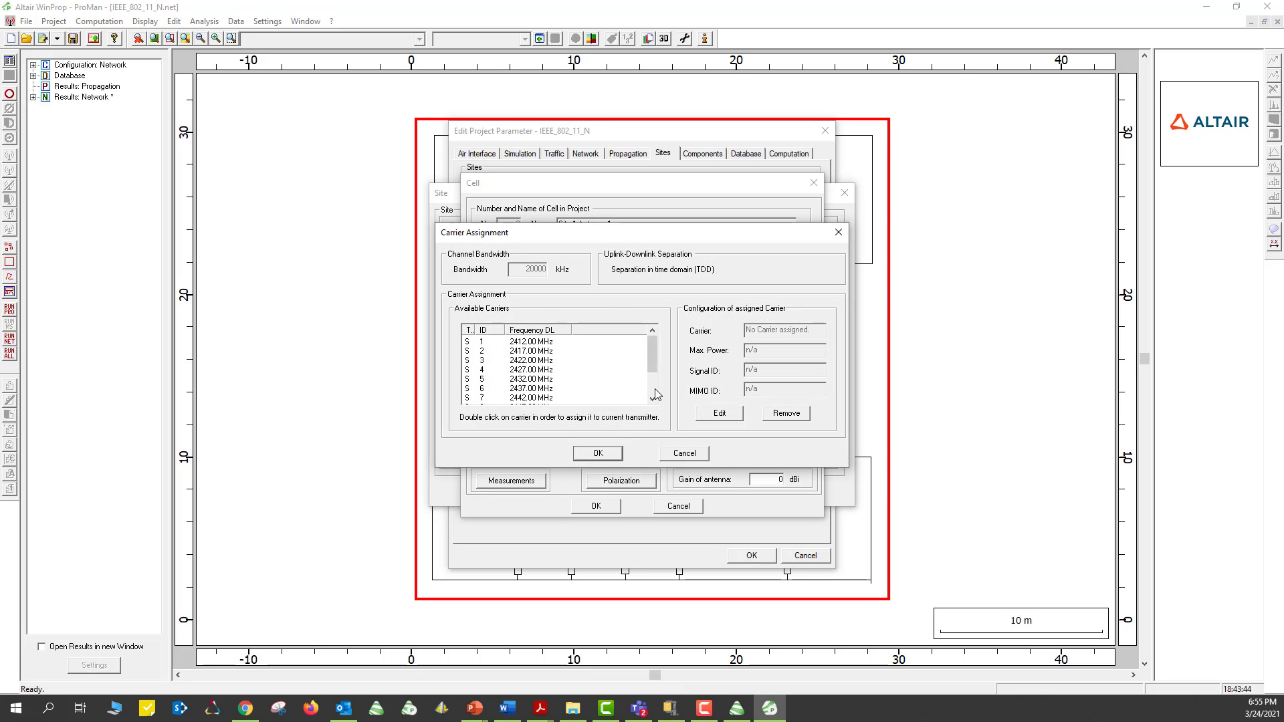
Assign carrier 1 (2412 MHz) at 5 dBm, Signal Group A, MIMO stream 1
double_click(546, 343)
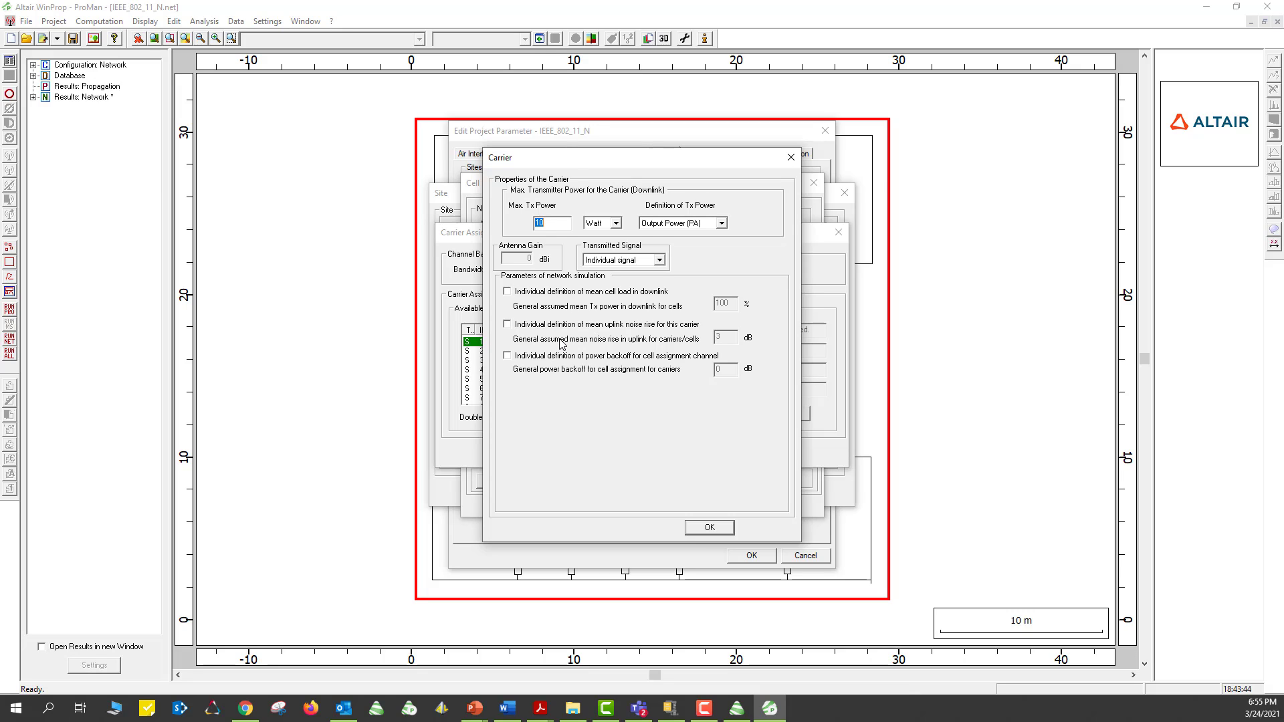
left_click(615, 223)
left_click(592, 237)
key("shift+Tab")
type("5")
left_click(659, 260)
left_click(645, 280)
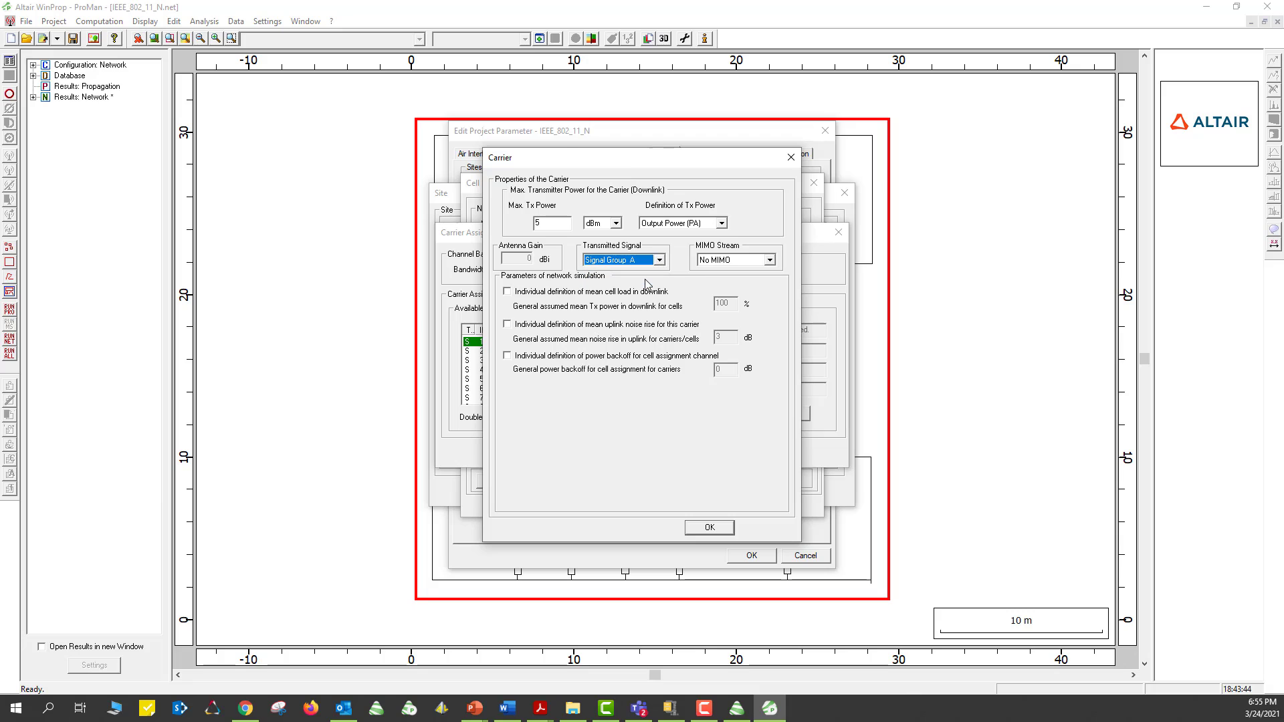
left_click(771, 261)
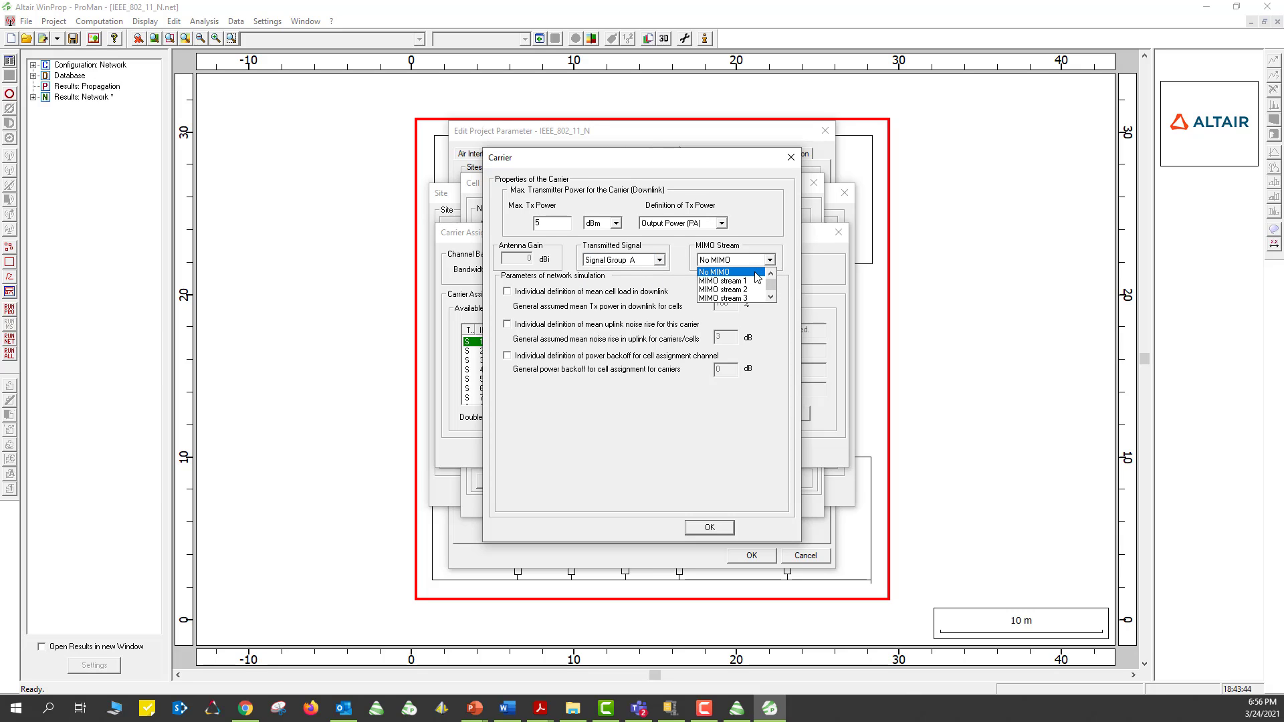
left_click(749, 282)
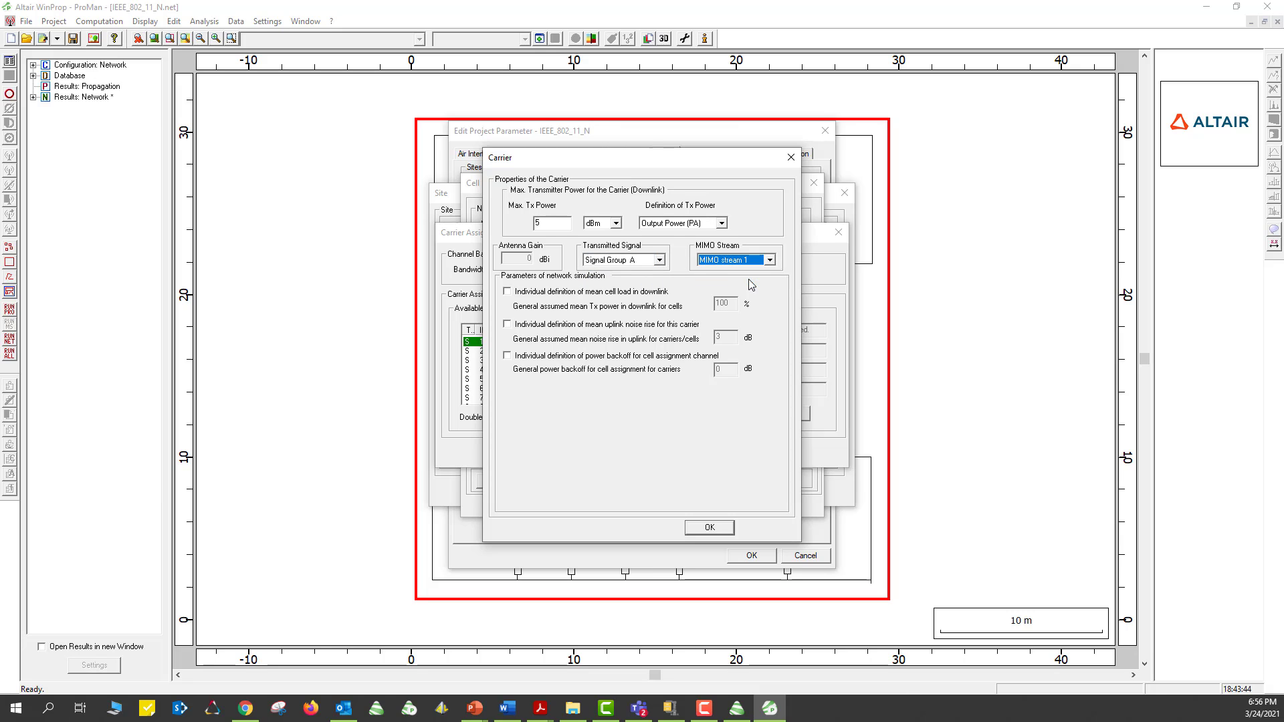
left_click(718, 528)
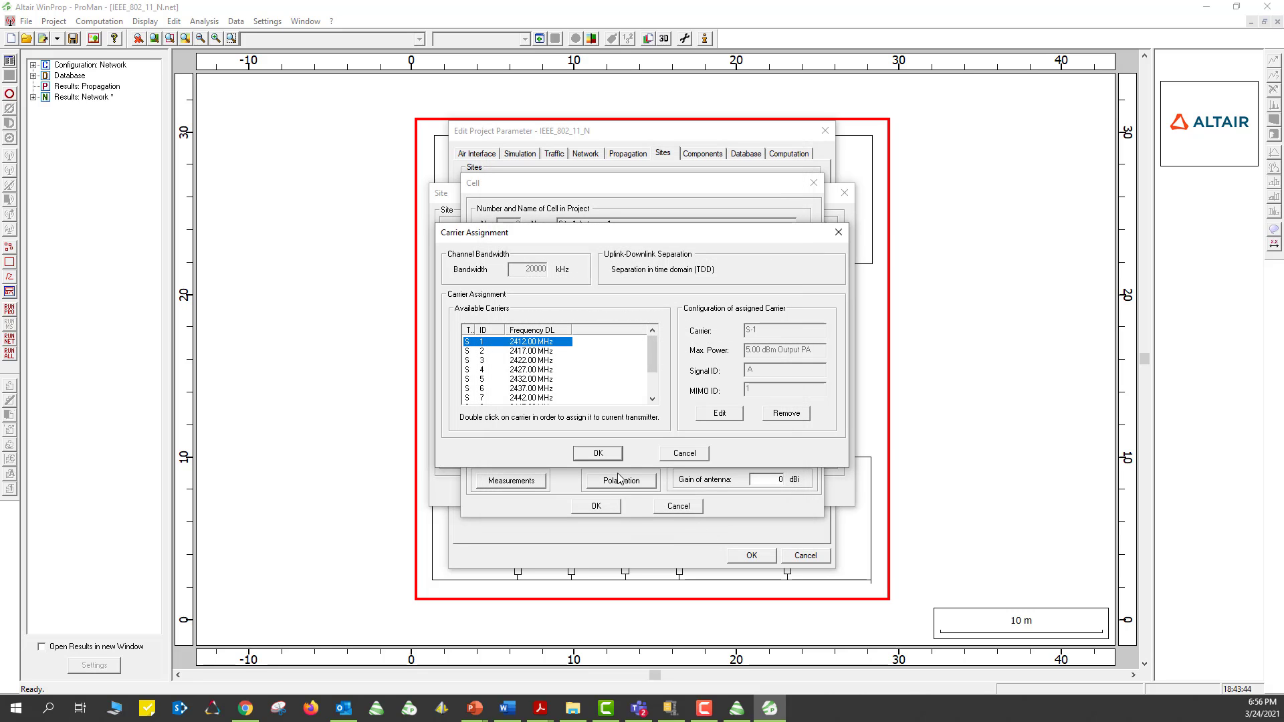
left_click(599, 454)
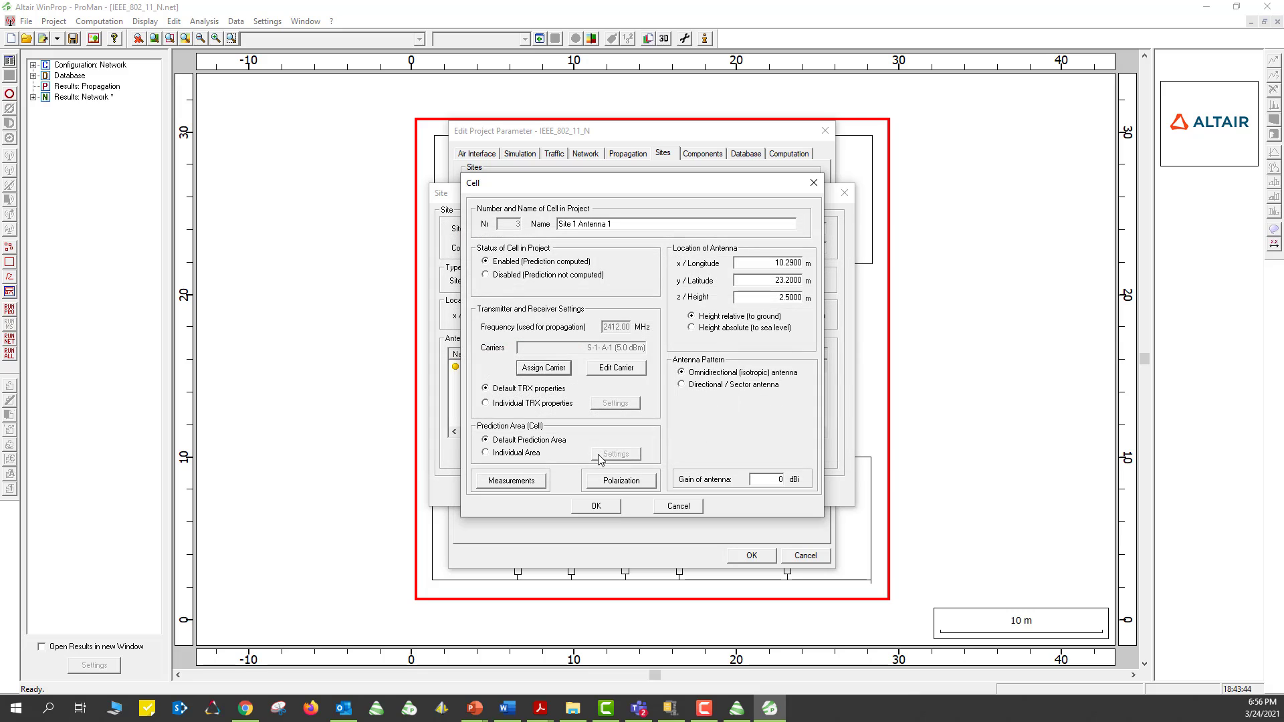
Keep Site 1 Antenna 1's cell settings and add a second antenna cell
left_click(596, 505)
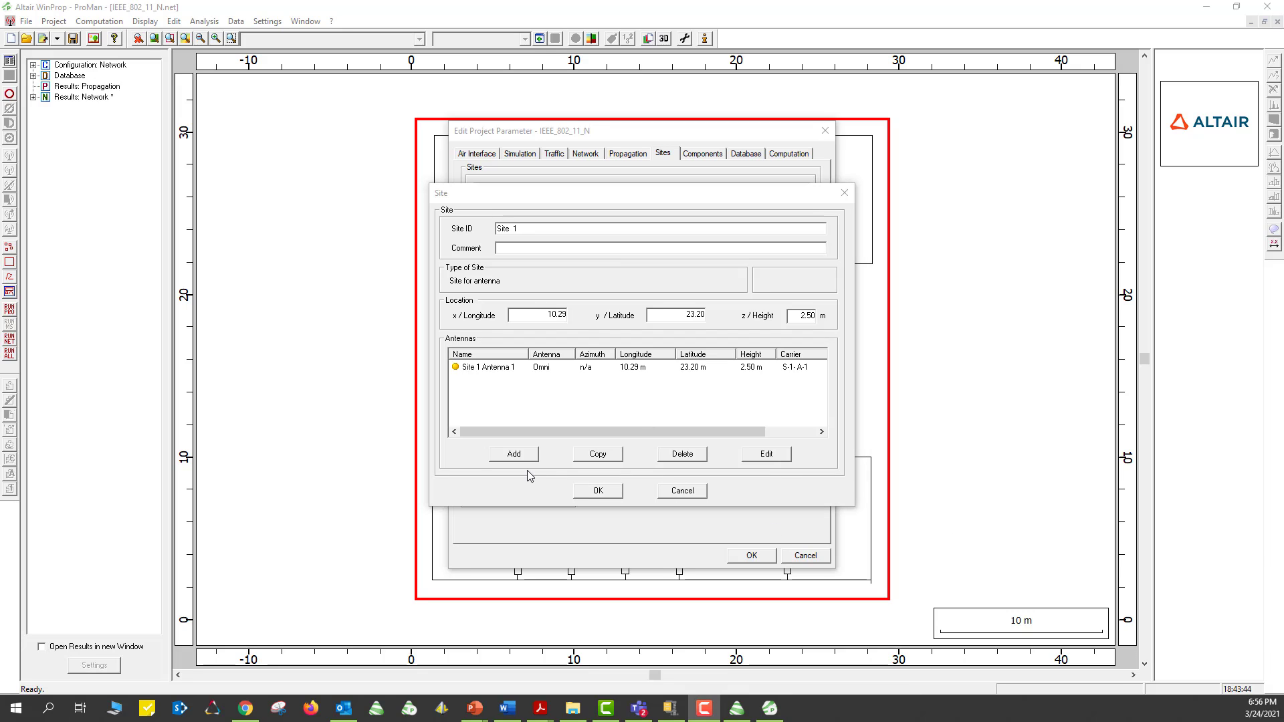
left_click(512, 455)
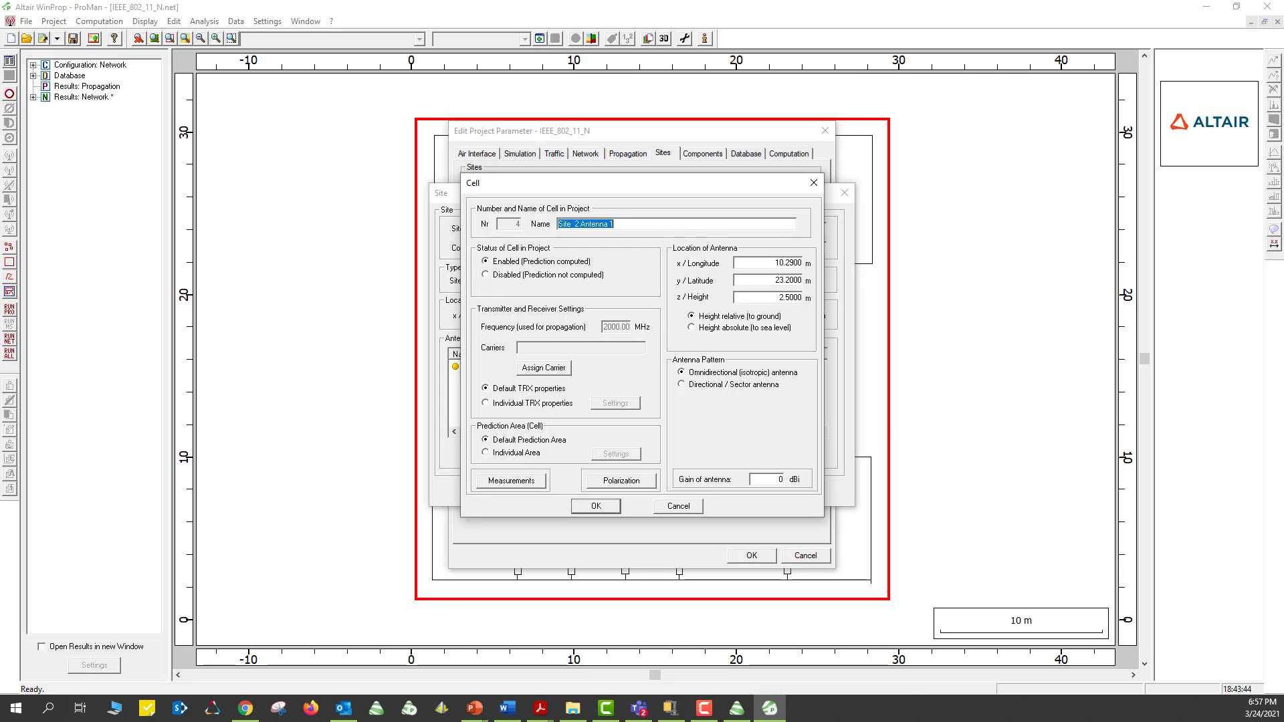
Rename the second antenna to 'Site 1 Antenna 2'
key("F10")
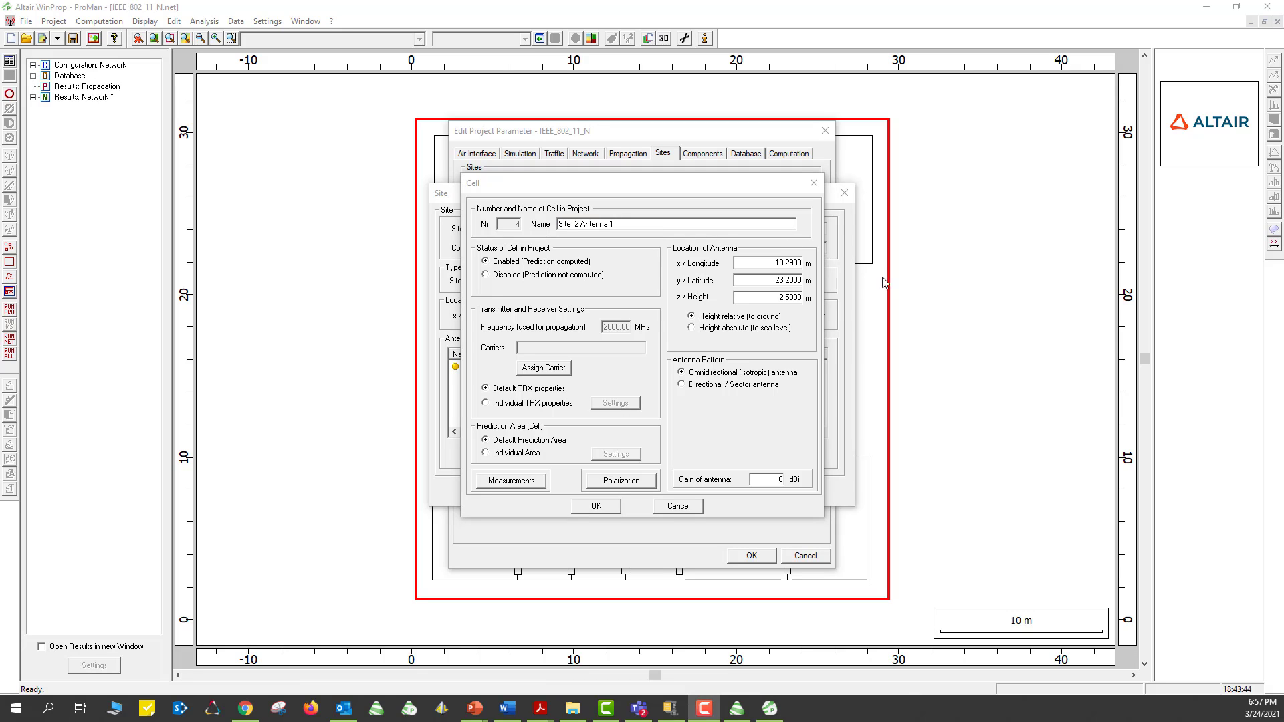
left_click_drag(767, 265, 825, 260)
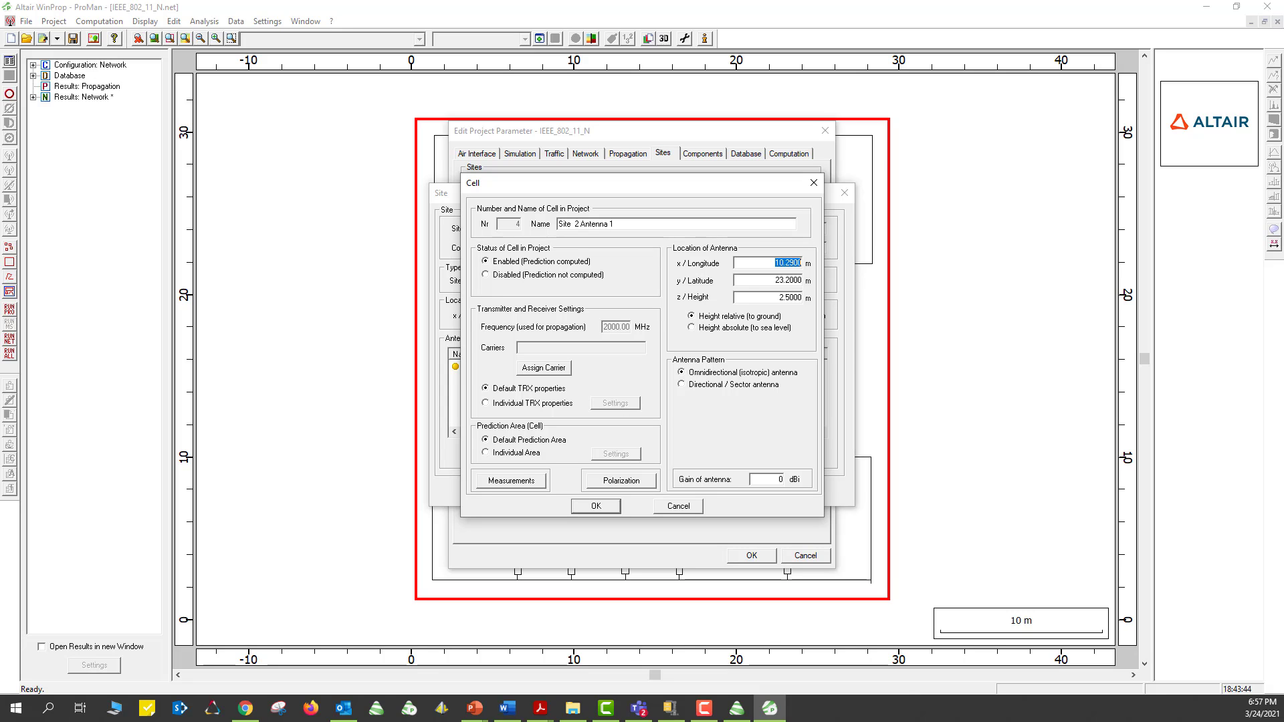
key("F10")
left_click(584, 224)
key("BackSpace")
key("BackSpace")
type("1")
key("BackSpace")
type("2")
Set the antenna's x coordinate to 10.35 and bring up its carrier assignment
left_click_drag(774, 263, 832, 259)
type("10.35")
left_click(535, 370)
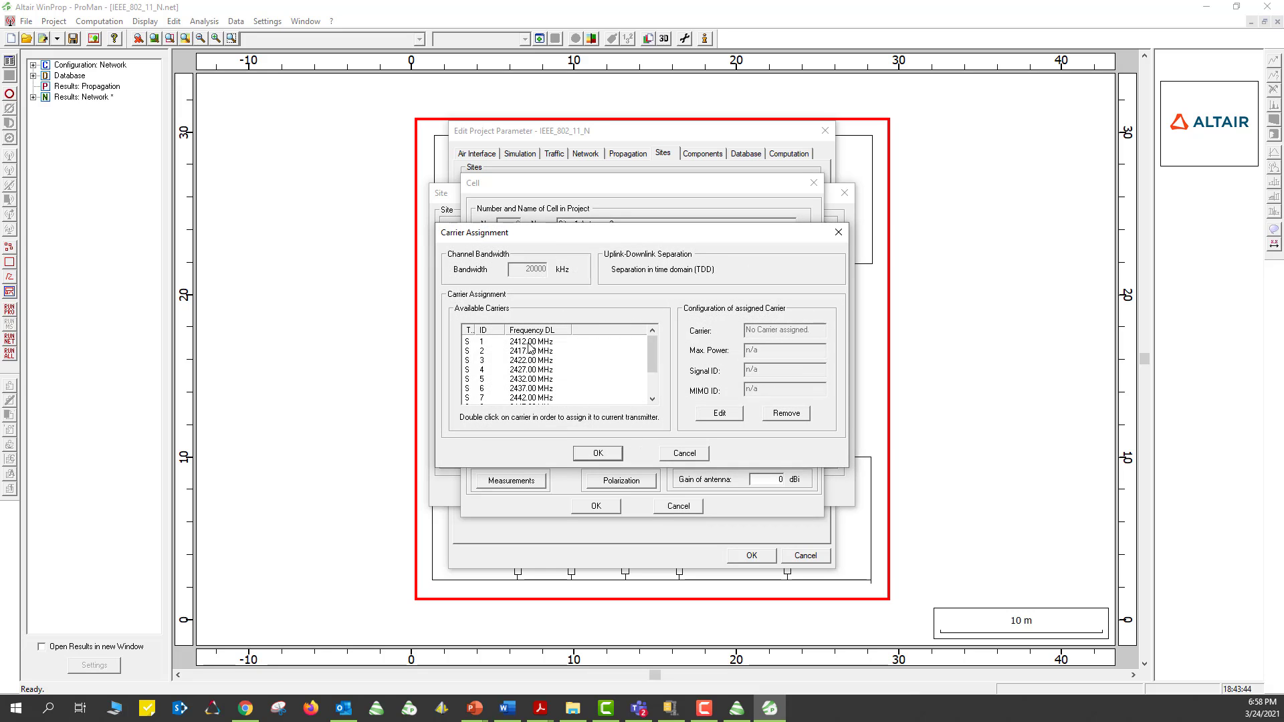
Give carrier 1 of antenna 2 a maximum transmit power of 5 dBm
double_click(530, 342)
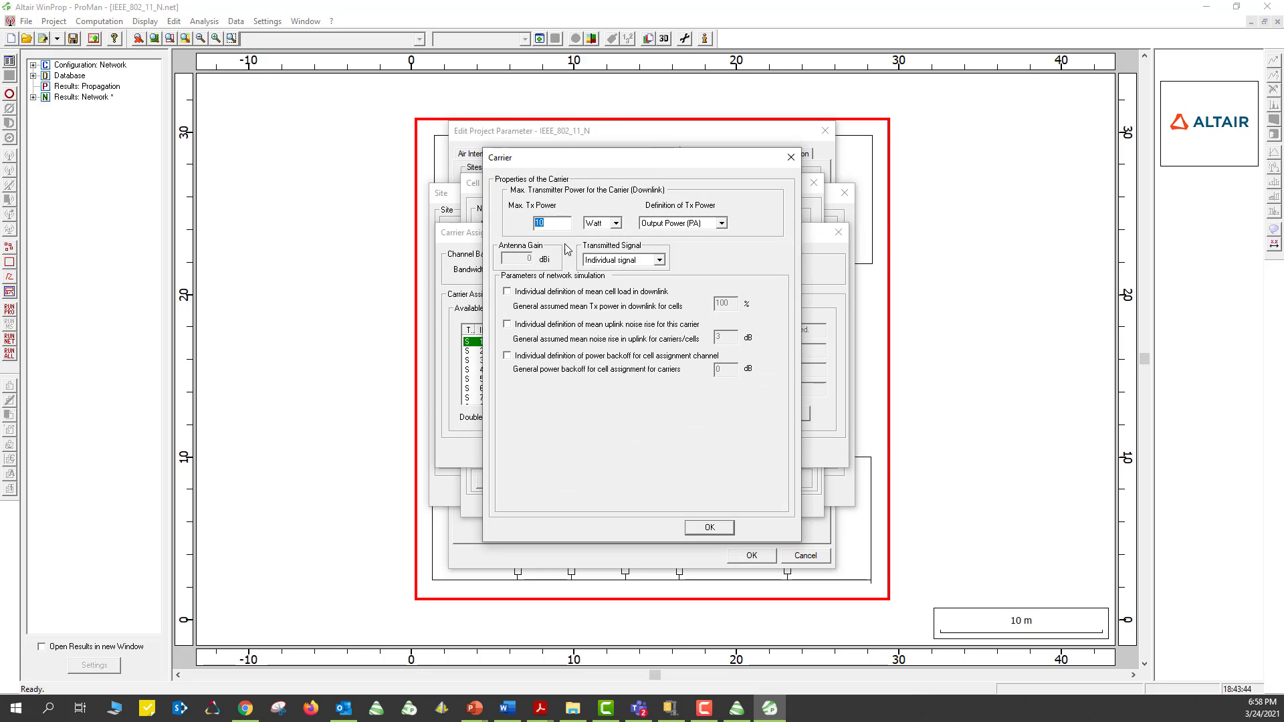
left_click(616, 223)
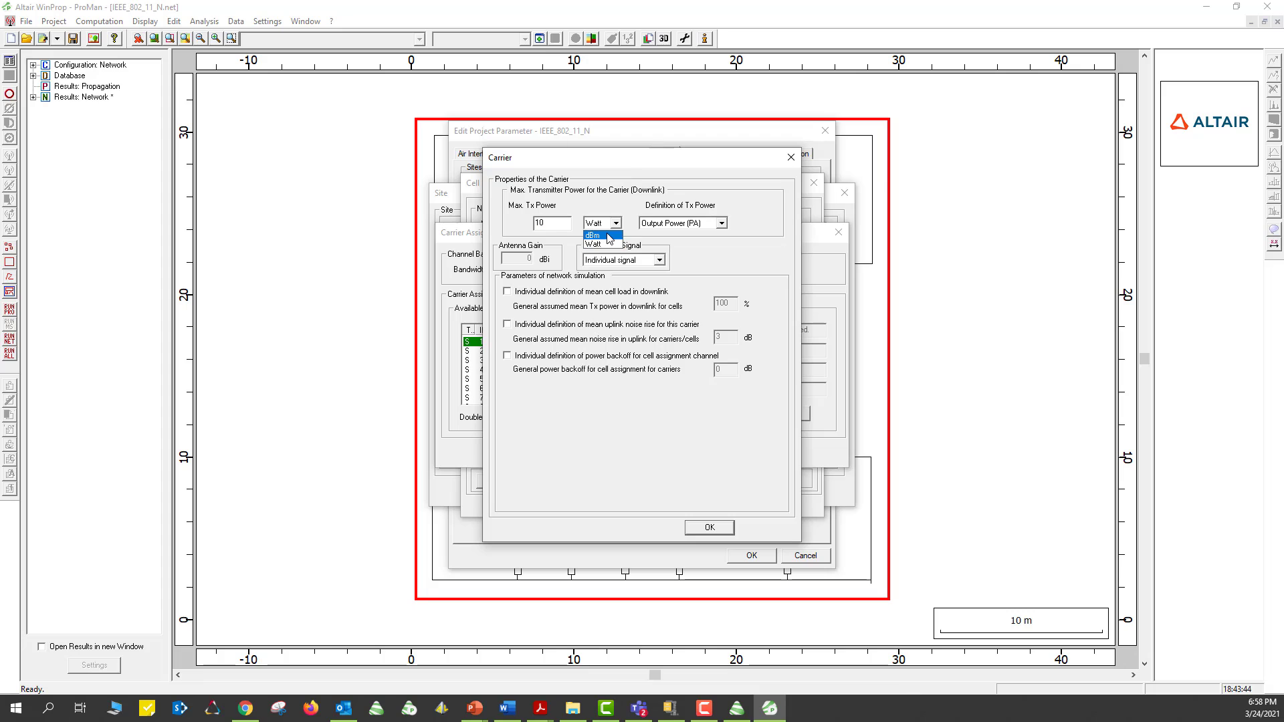
left_click(598, 243)
left_click_drag(570, 225, 482, 239)
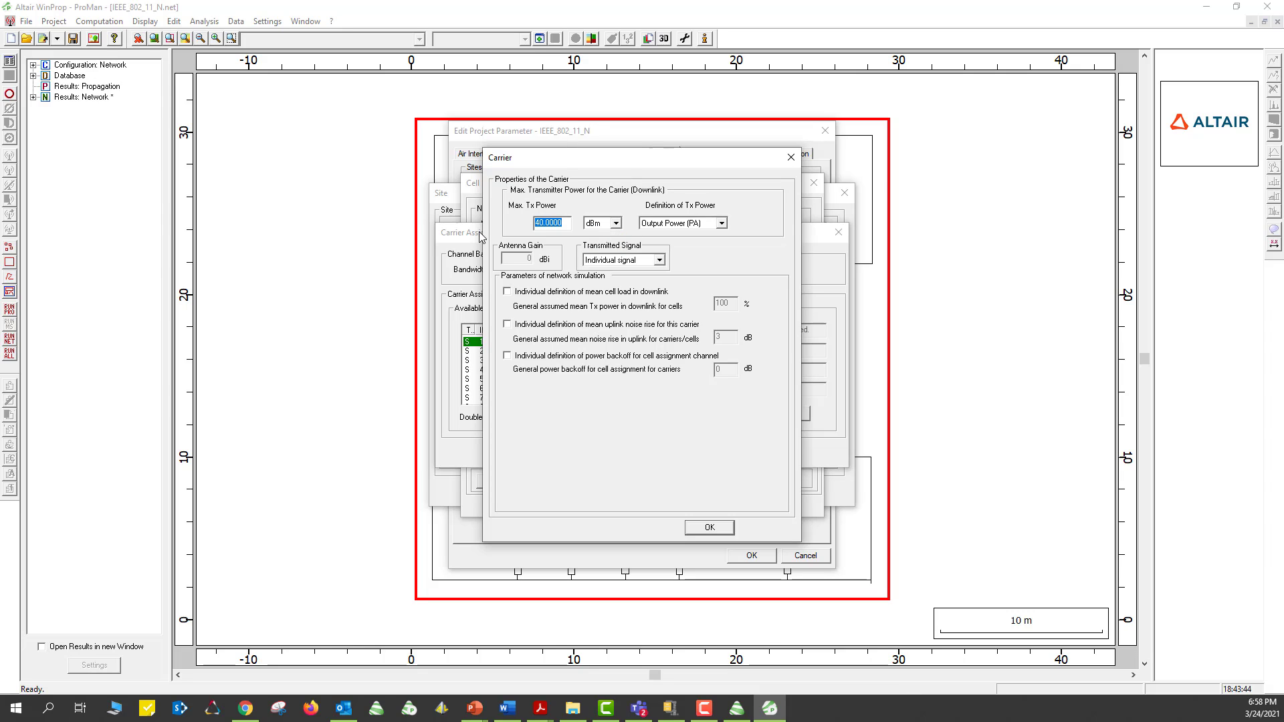
type("5")
Assign the carrier to Signal Group A and MIMO stream 2, confirming both dialogs
left_click(658, 260)
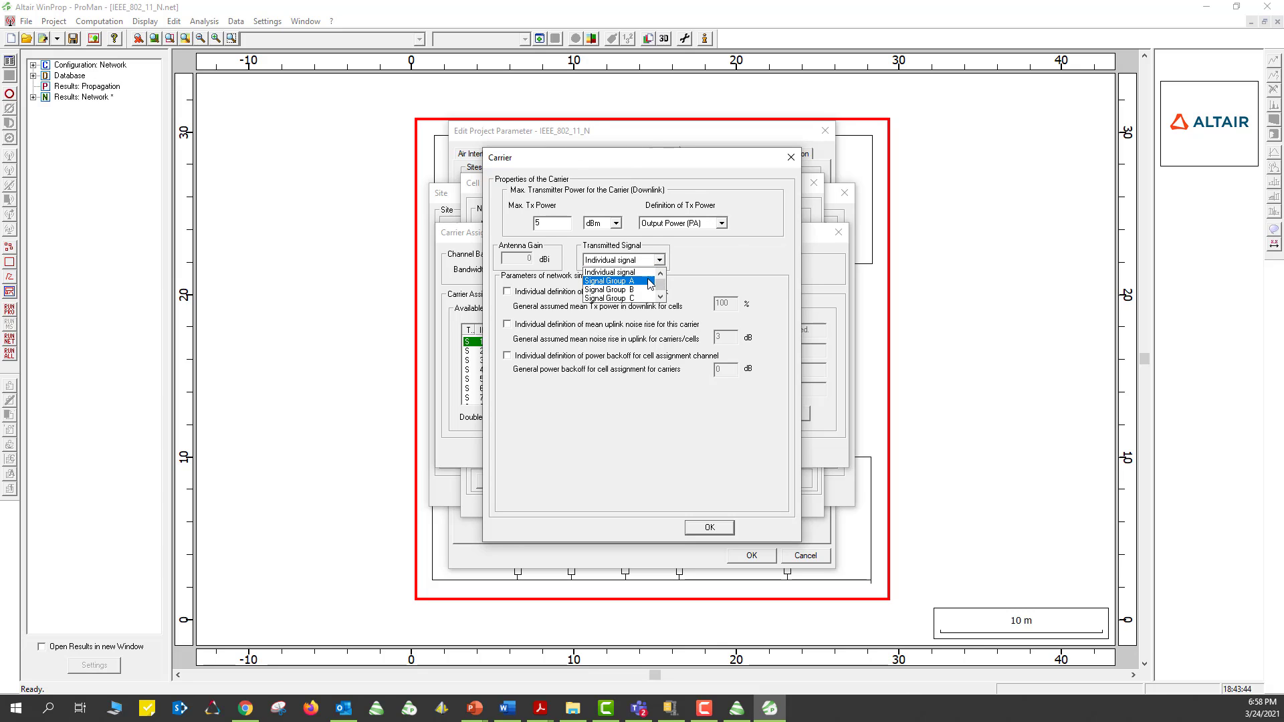
left_click(647, 280)
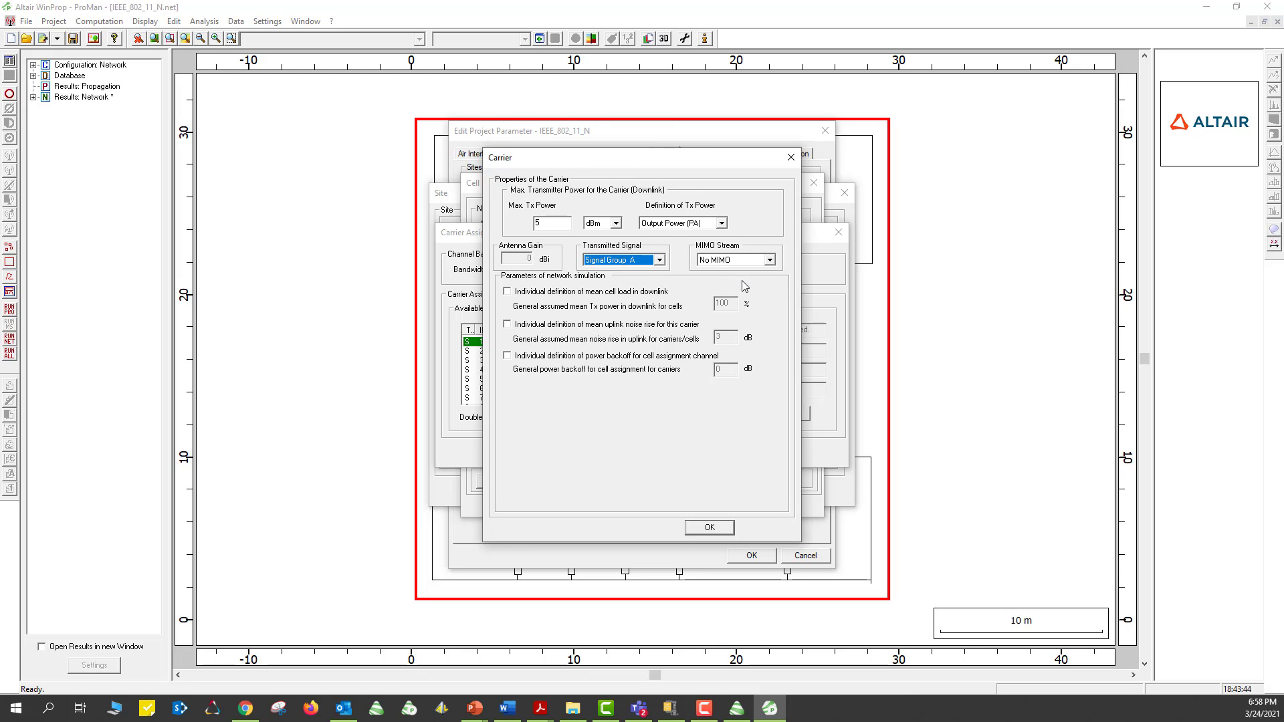
left_click(769, 260)
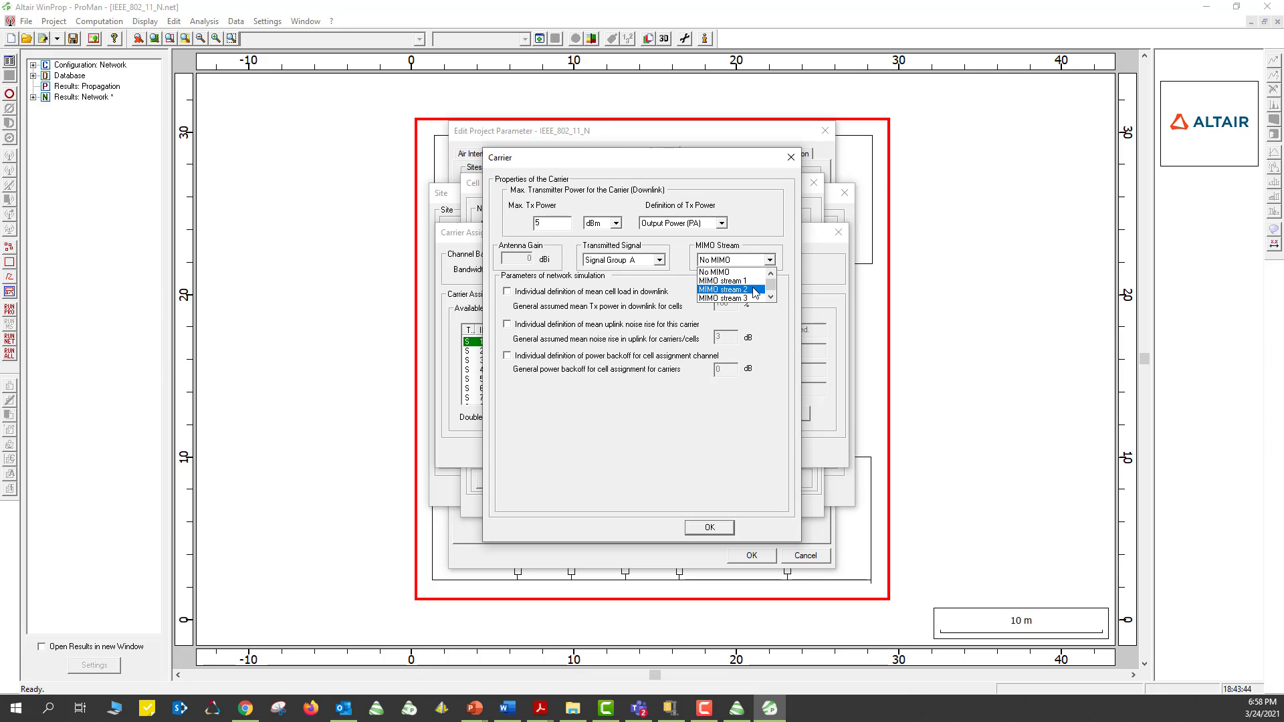
left_click(754, 290)
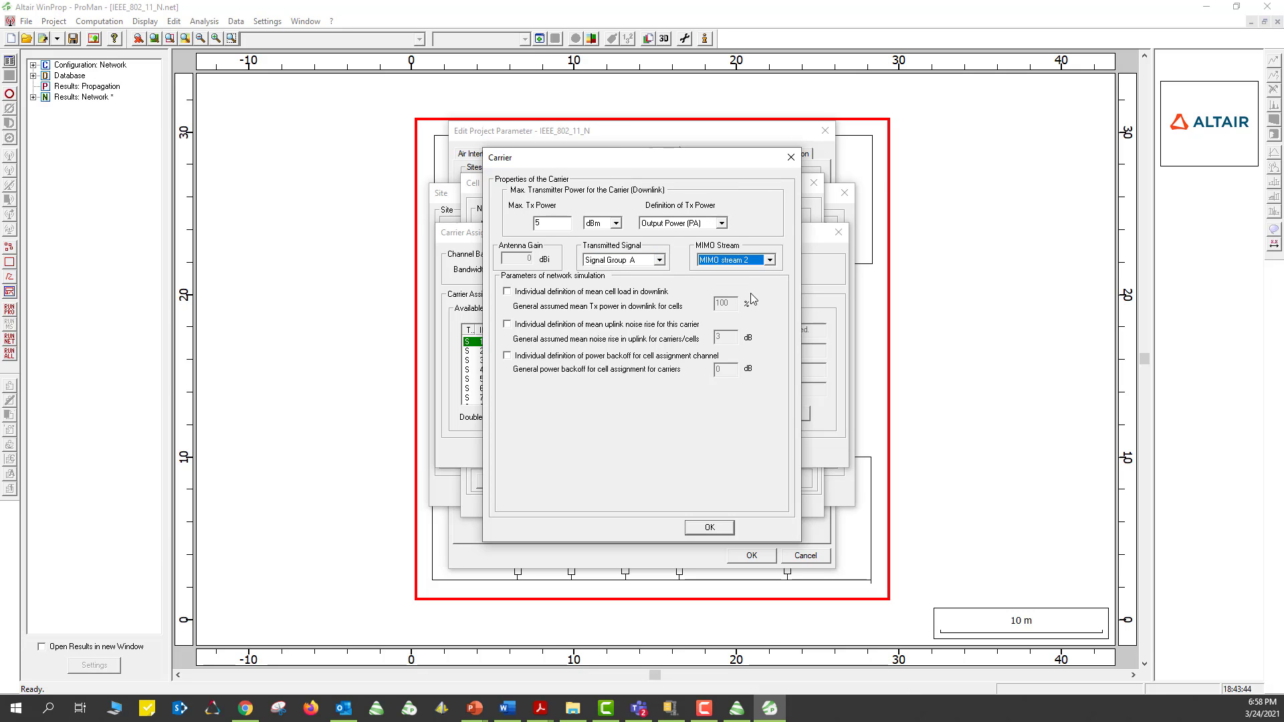
left_click(709, 529)
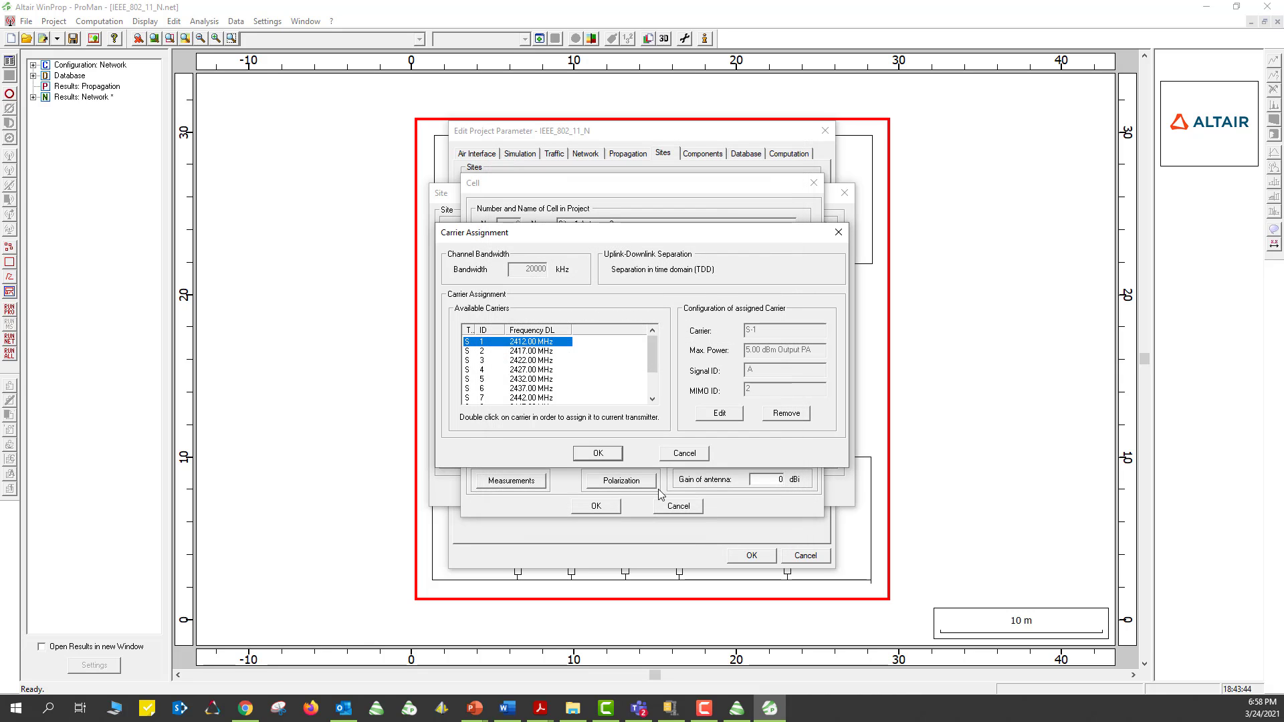
left_click(615, 457)
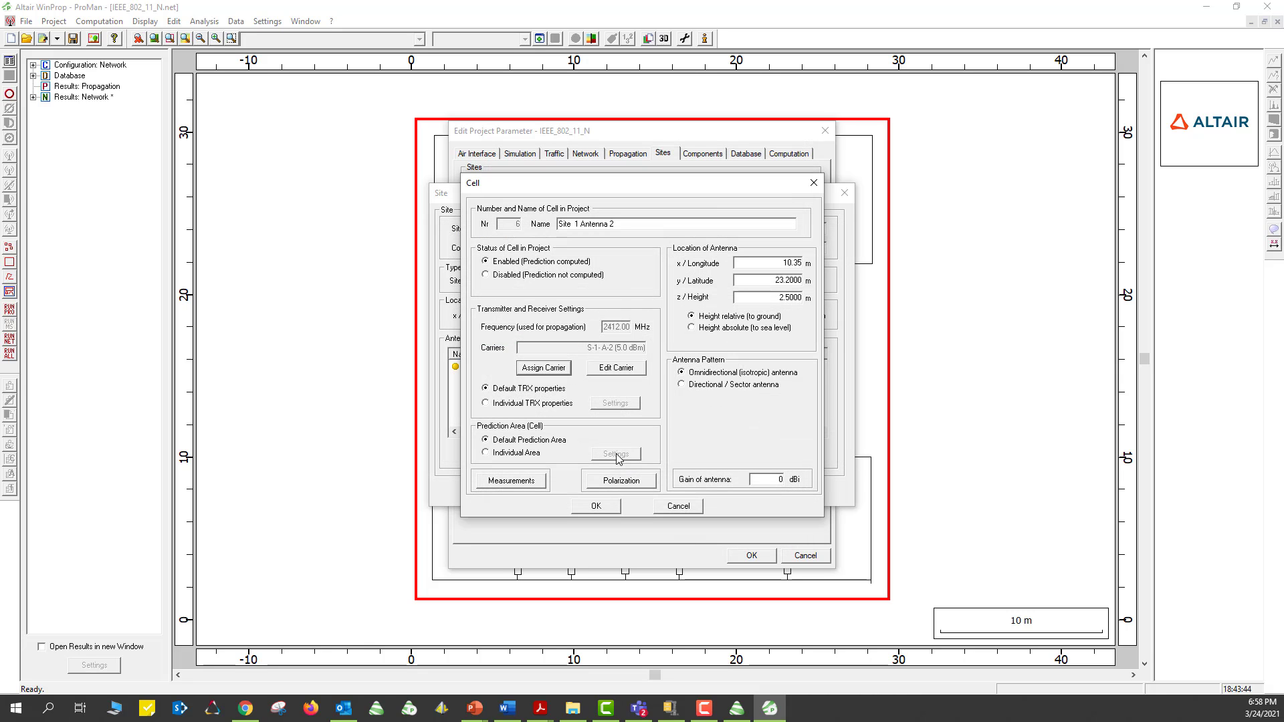
Confirm antenna 2's cell settings and check all four antennas' carriers and 5 dBm power
left_click(596, 507)
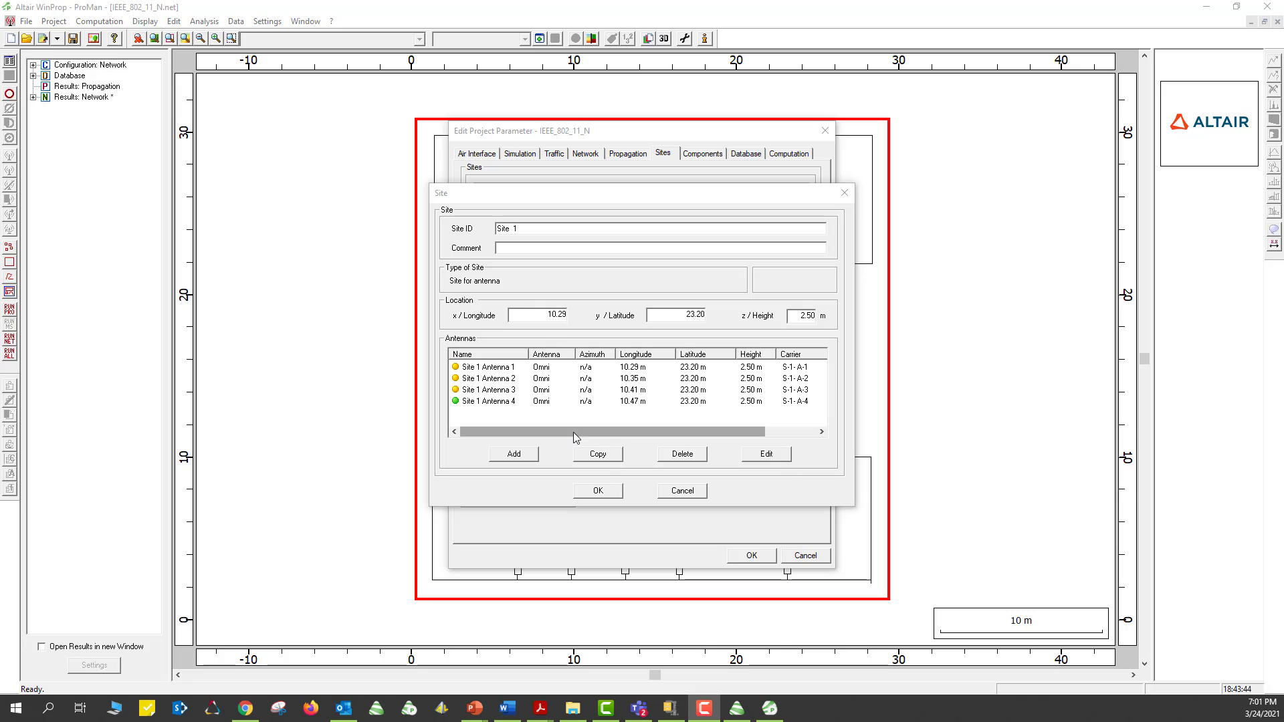
left_click_drag(573, 432, 639, 427)
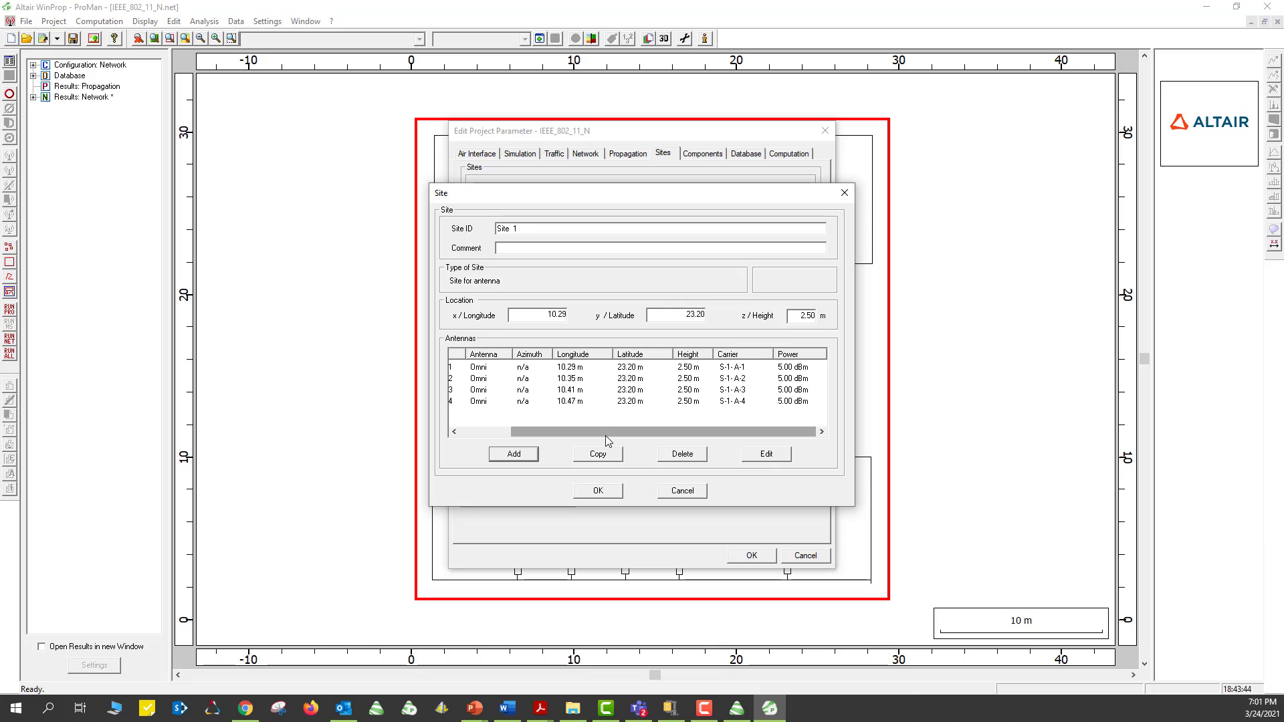
left_click_drag(605, 434, 548, 433)
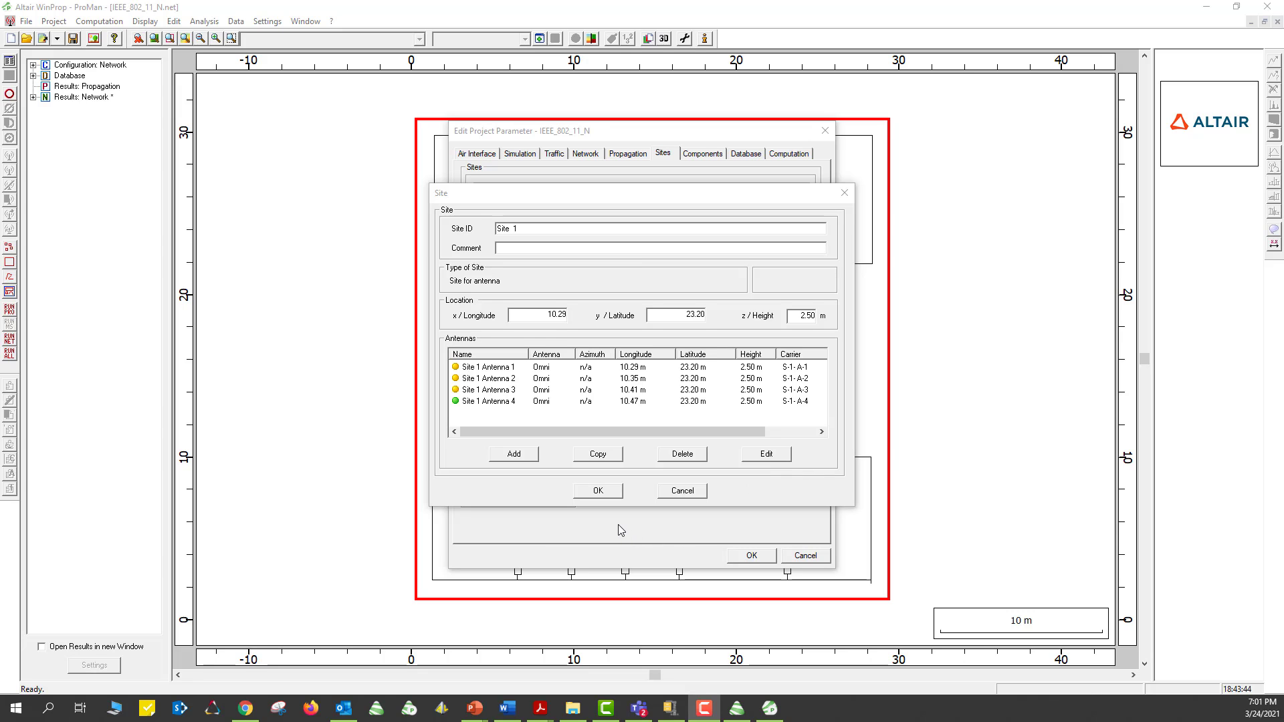
Close the Site 1 settings and go to the project's Propagation output page
left_click(600, 491)
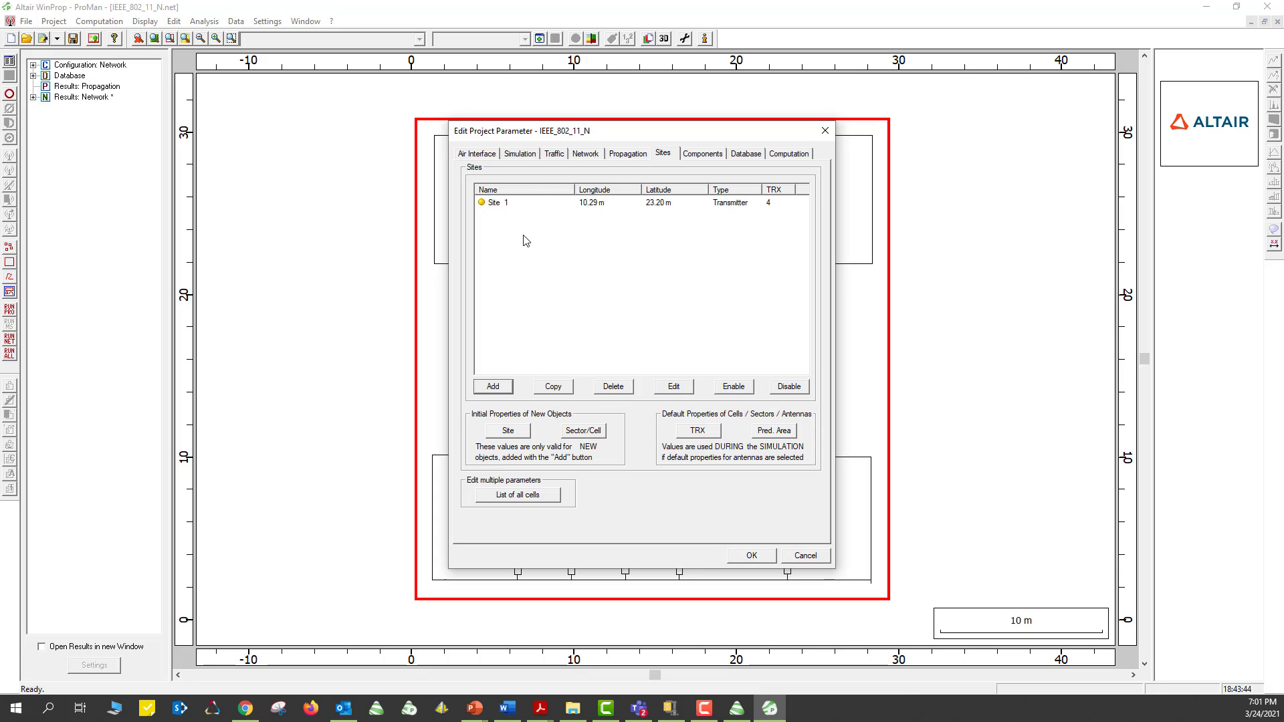
left_click(537, 157)
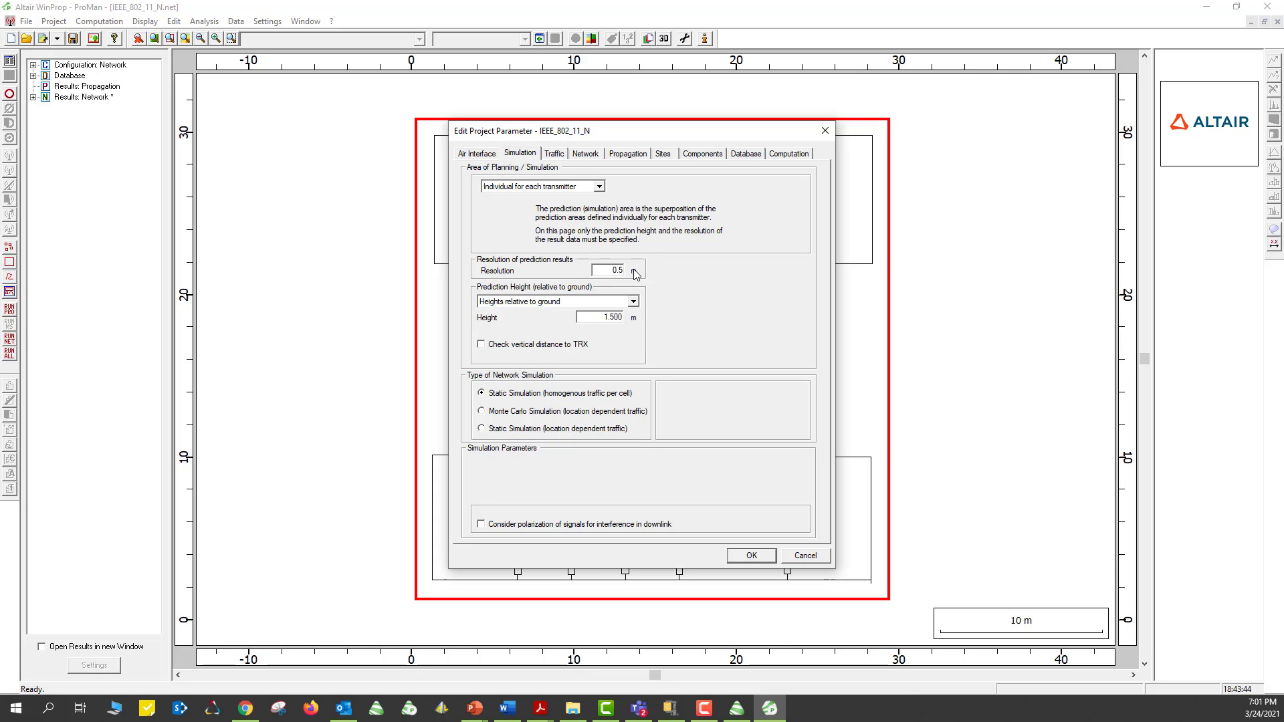
left_click(623, 158)
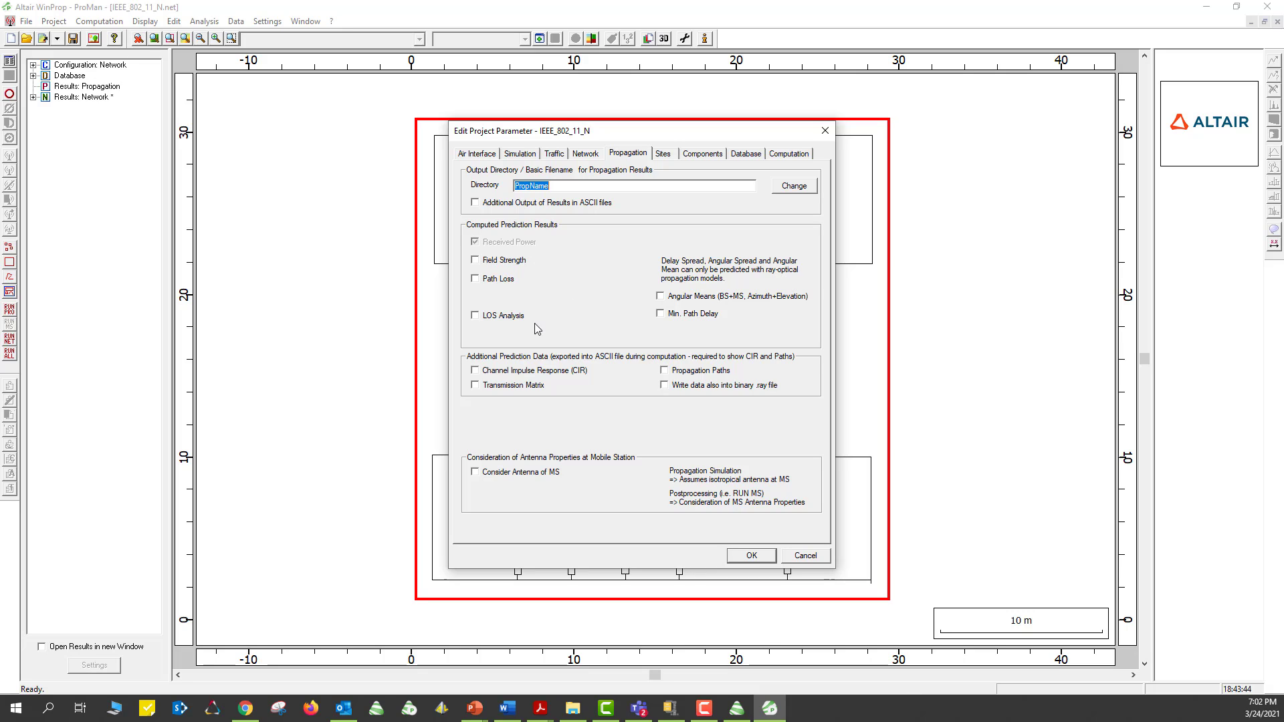
Add Field Strength and Path Loss to the propagation results, then go to the Network page
left_click(476, 260)
left_click(475, 279)
key("F10")
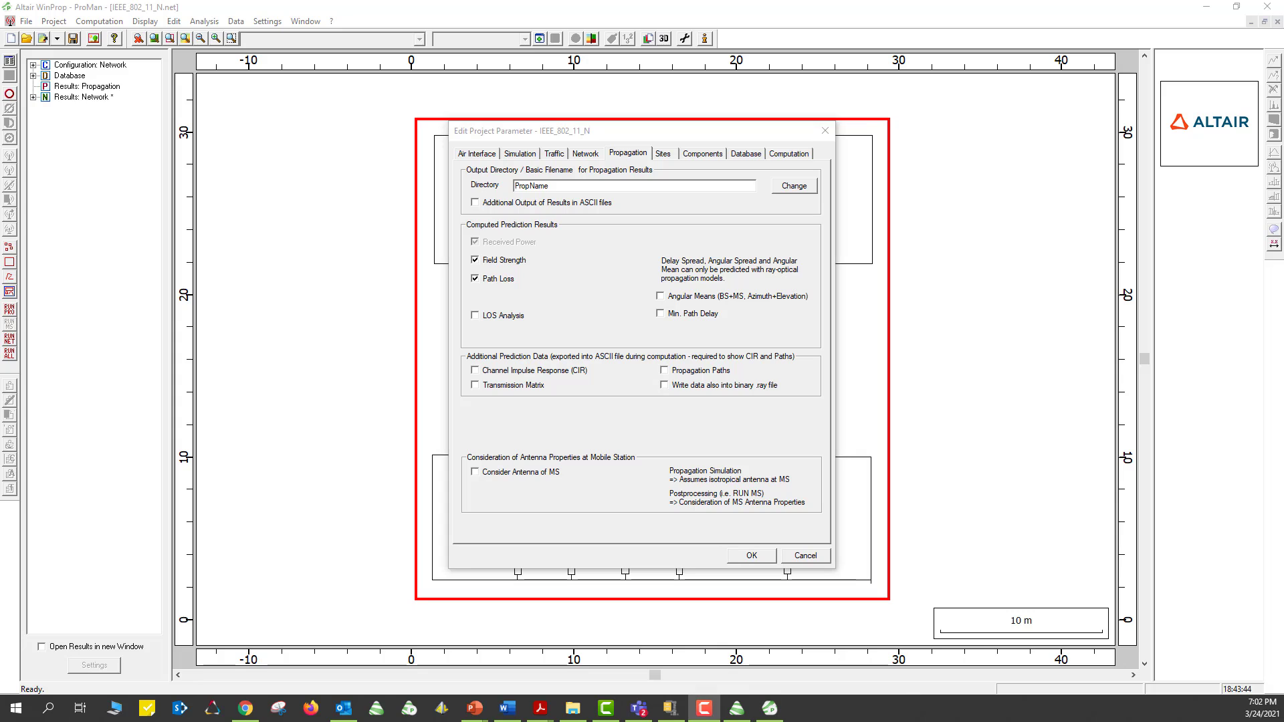
left_click(585, 154)
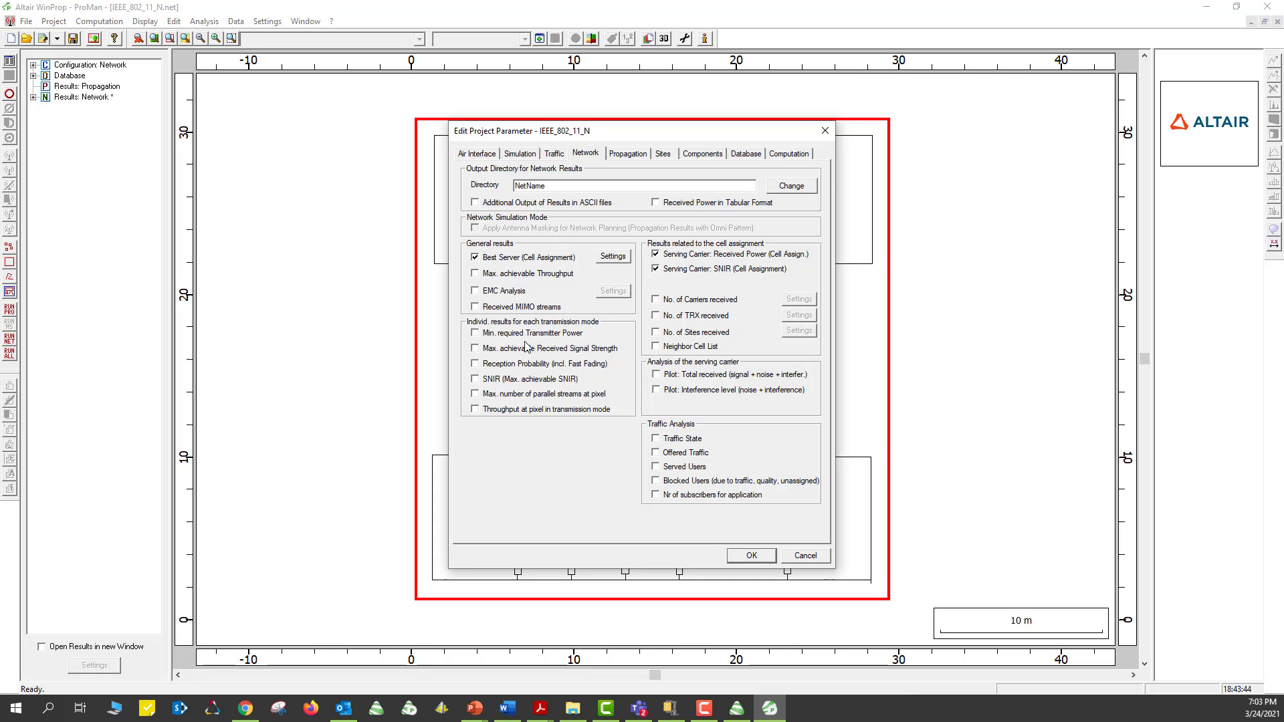
Include max. achievable throughput and every per-transmission-mode result, from min. Tx power to throughput
left_click(475, 279)
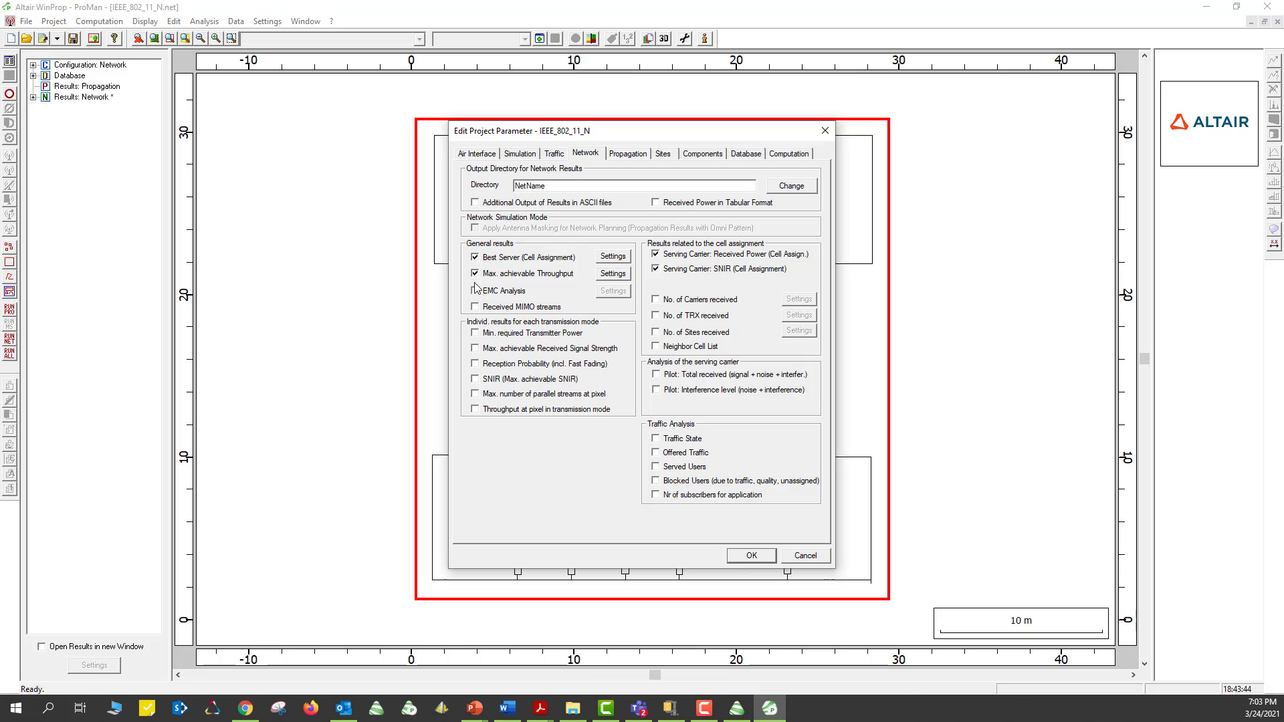
left_click(475, 332)
left_click(475, 348)
left_click(474, 363)
left_click(474, 379)
left_click(474, 393)
left_click(475, 409)
Include carriers, TRX and sites received, the neighbor cell list and pilot total received
left_click(656, 300)
left_click(657, 316)
left_click(657, 333)
left_click(659, 347)
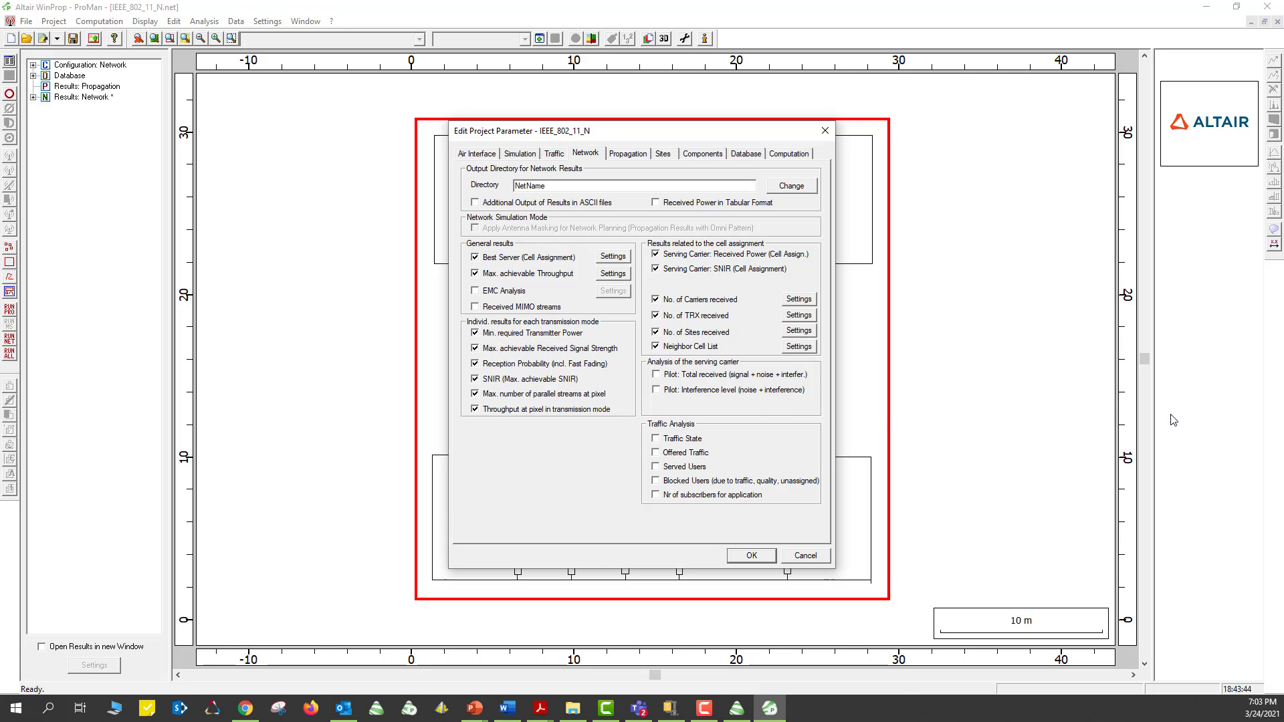
left_click(656, 374)
Add pilot interference analysis, switch to the Dominant Path Model (DPM), and apply the parameters
left_click(656, 390)
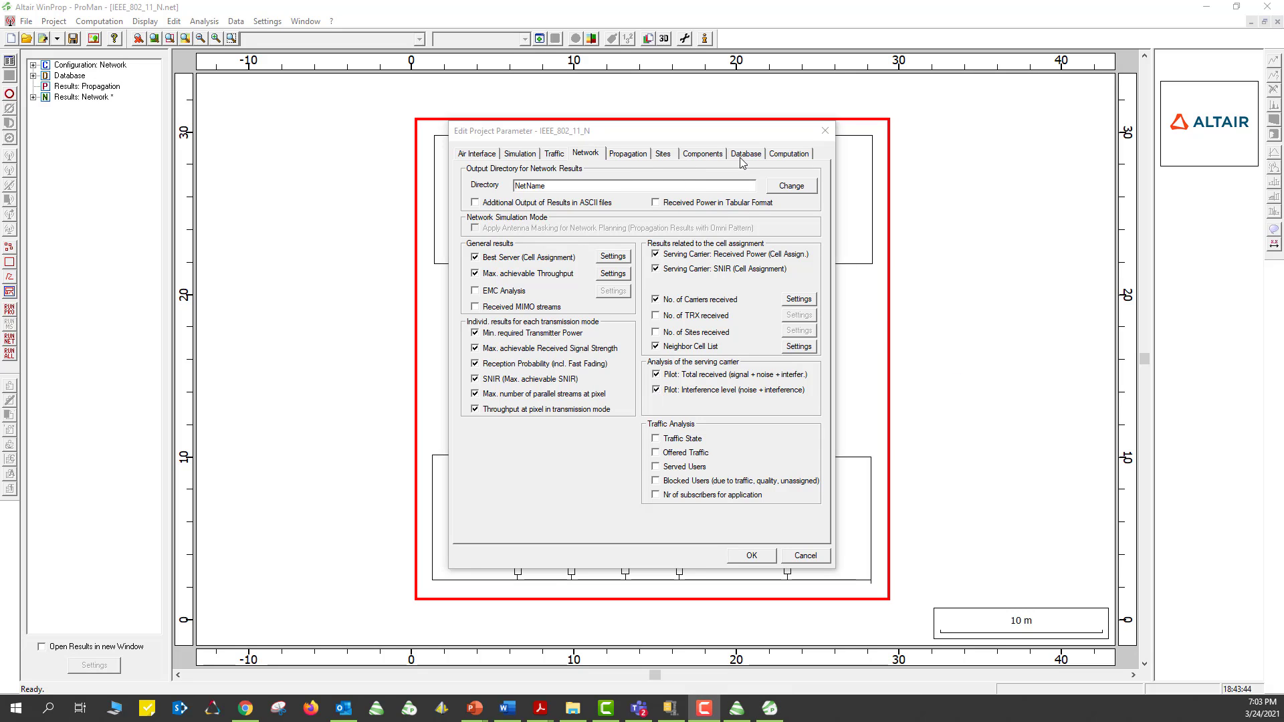
left_click(785, 155)
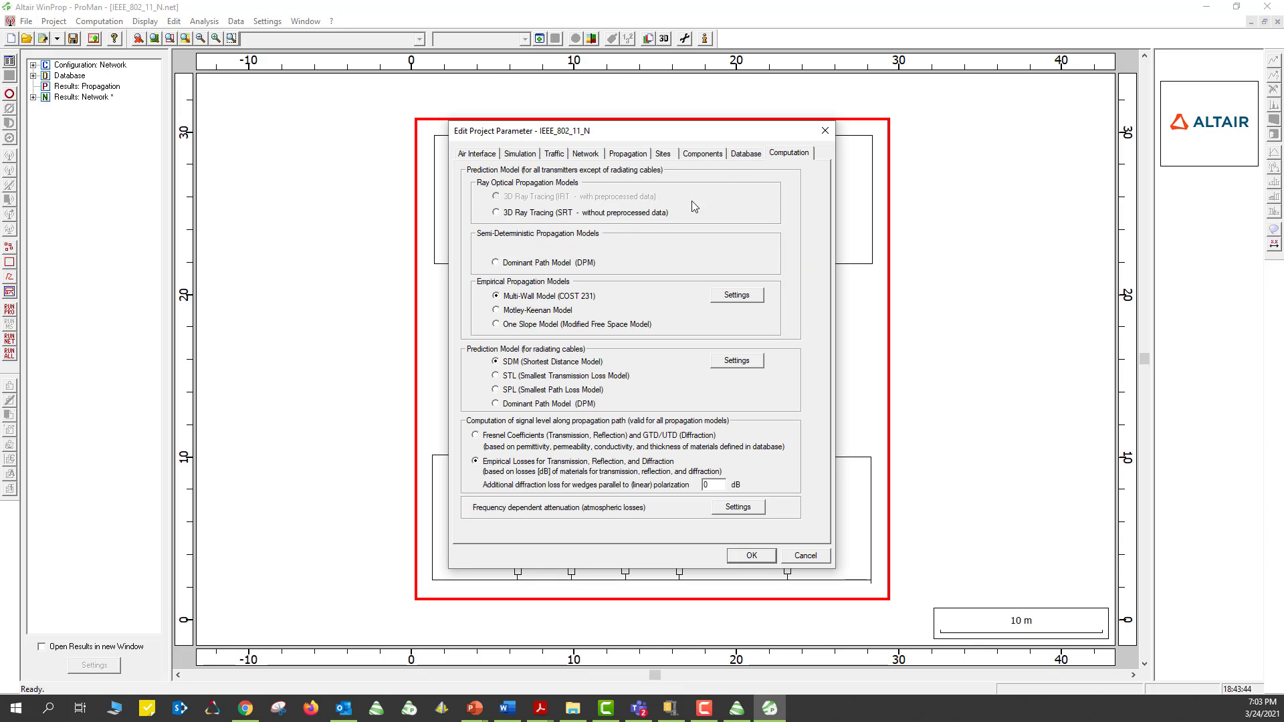
left_click(535, 264)
left_click(752, 556)
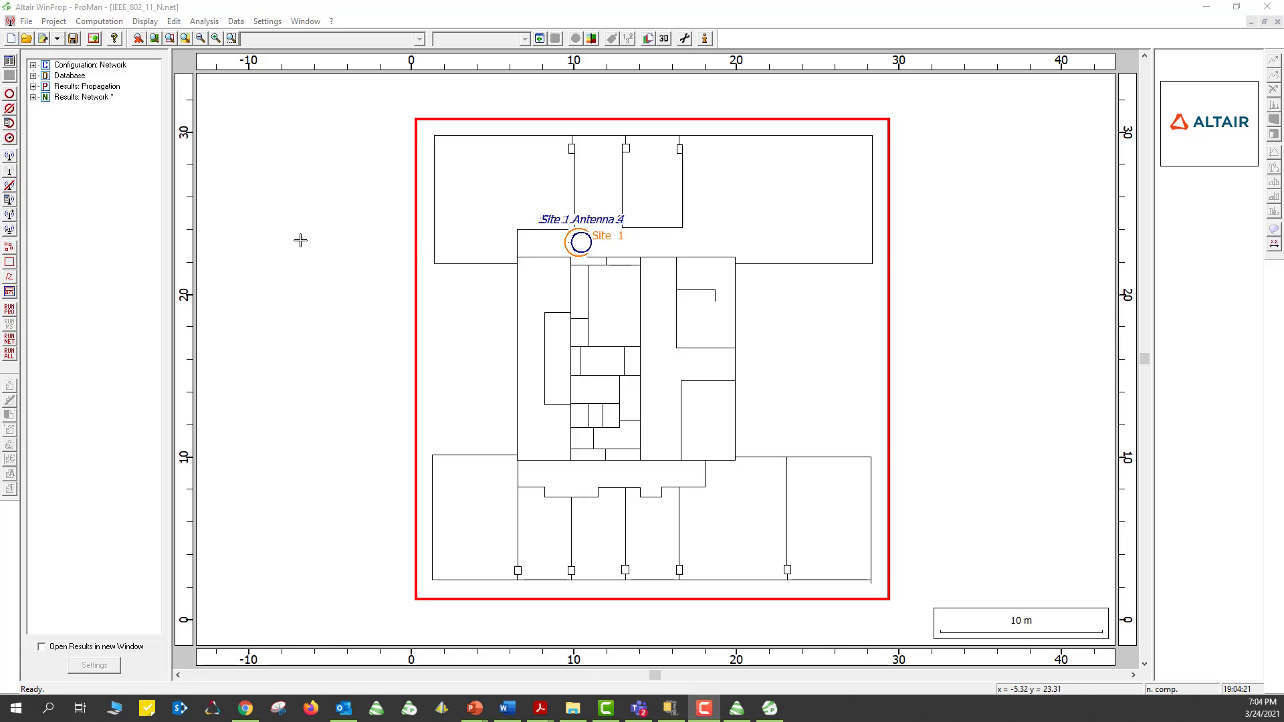
Save the project and run Propagation: Compute All for the four Site 1 antennas
left_click(26, 20)
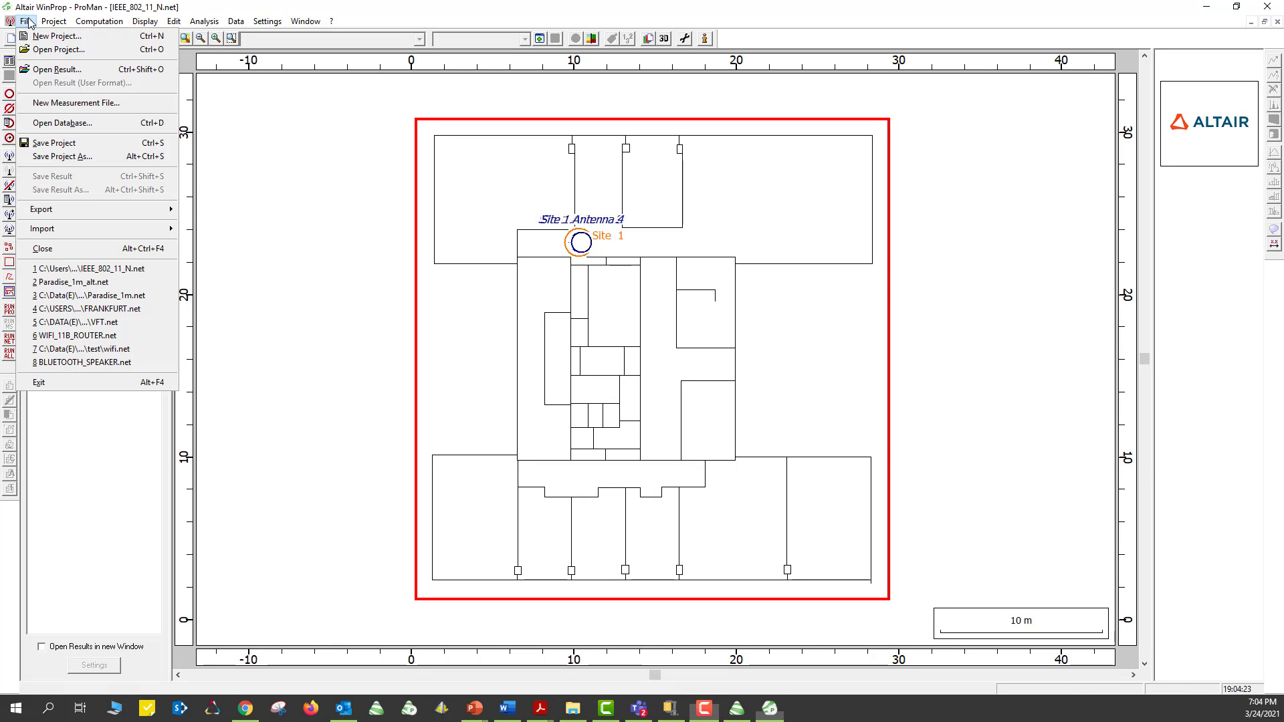
left_click(51, 146)
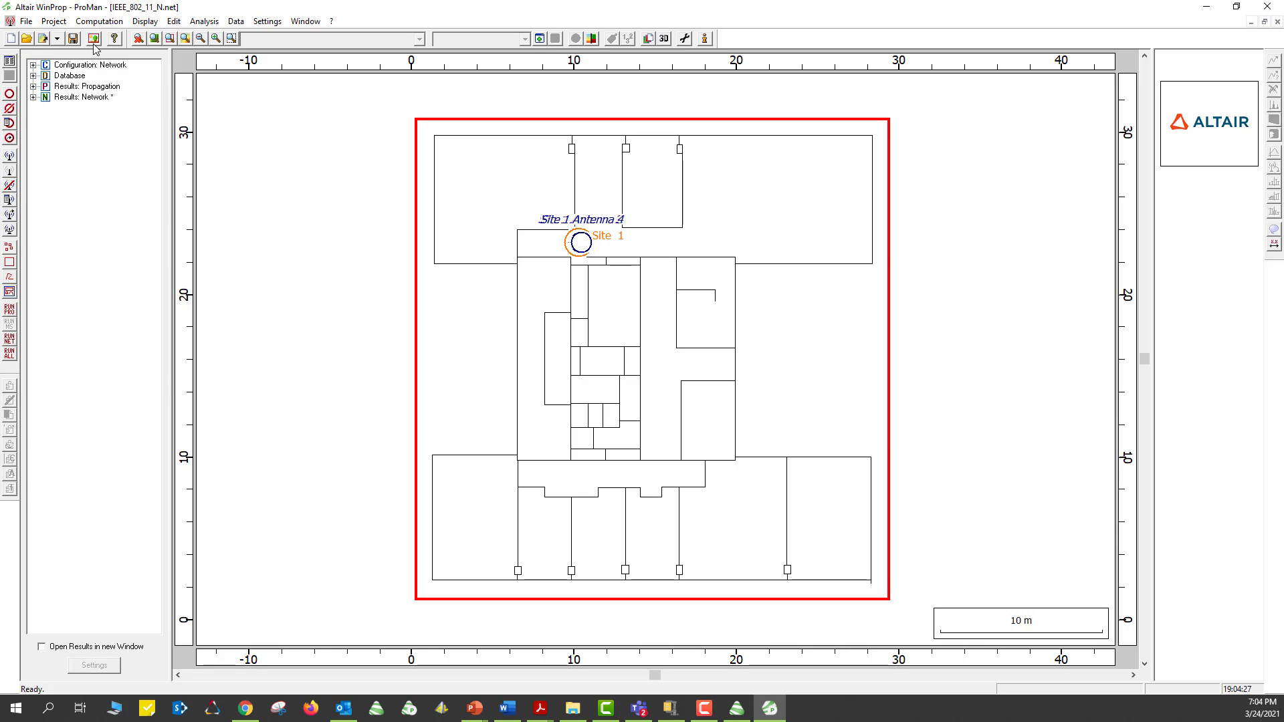
left_click(93, 22)
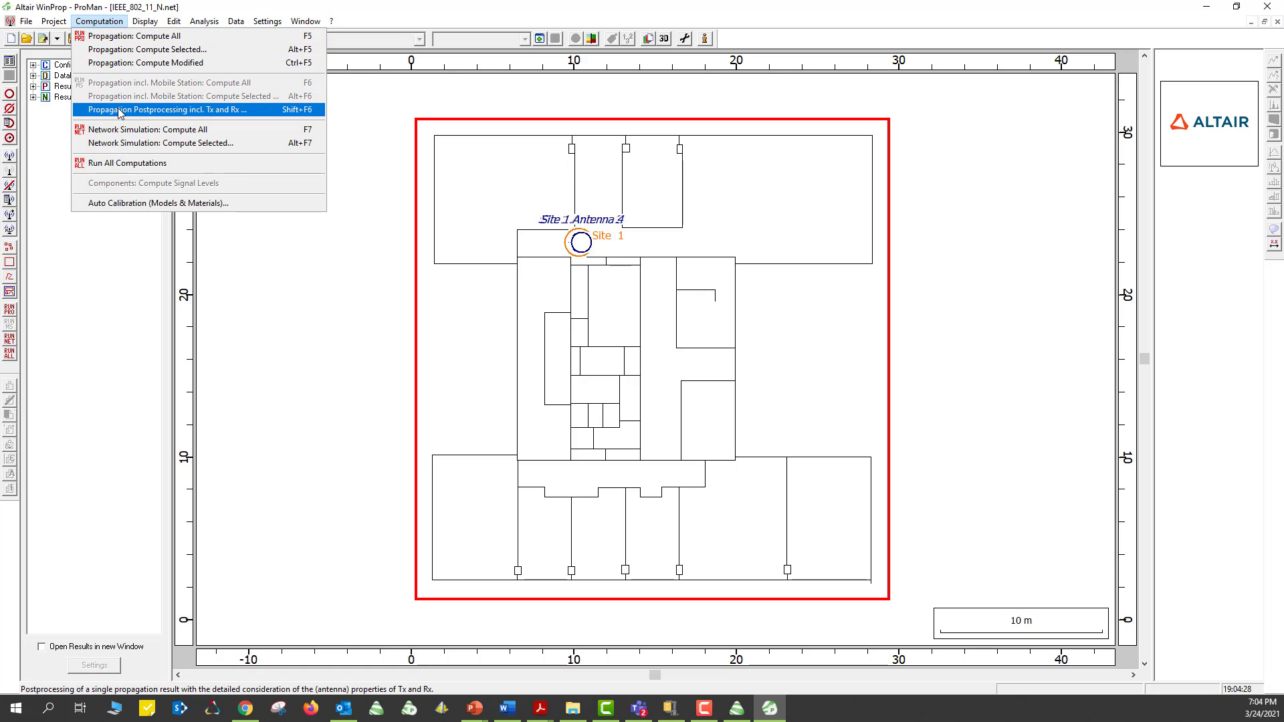
left_click(121, 41)
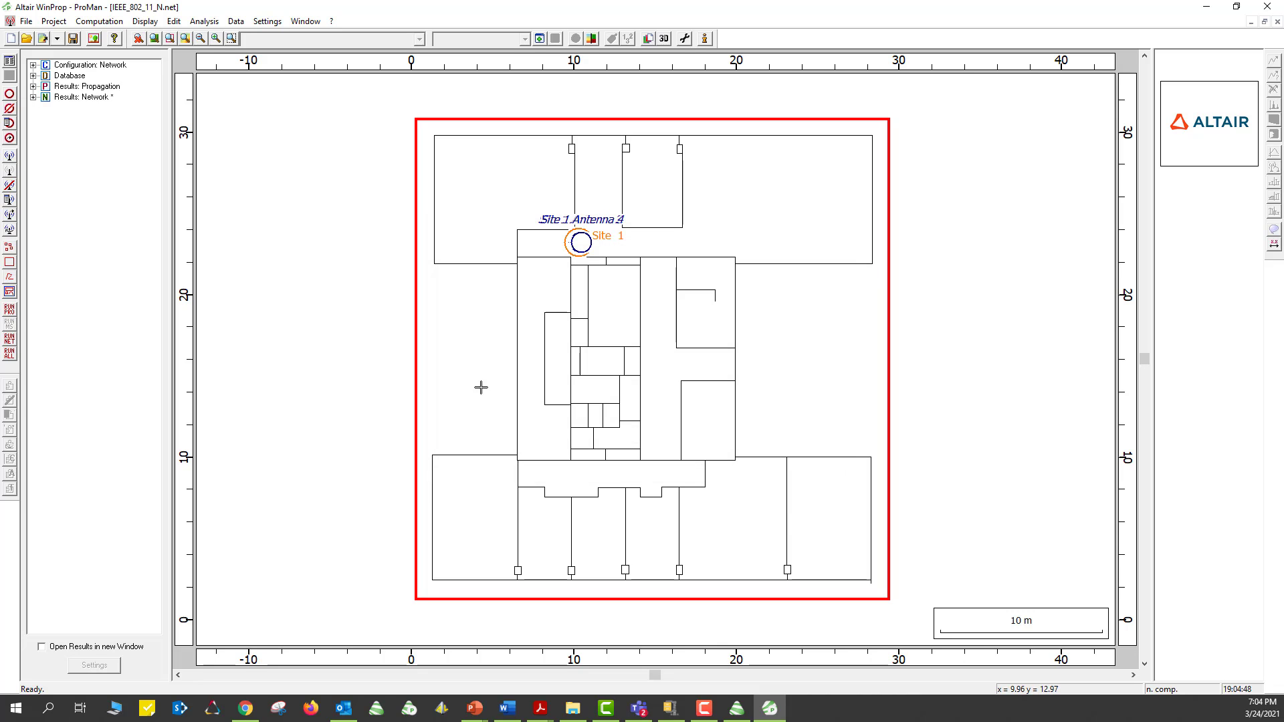
Expand Site 1's propagation results and show Antenna 1's path loss, power and field strength maps
left_click(33, 86)
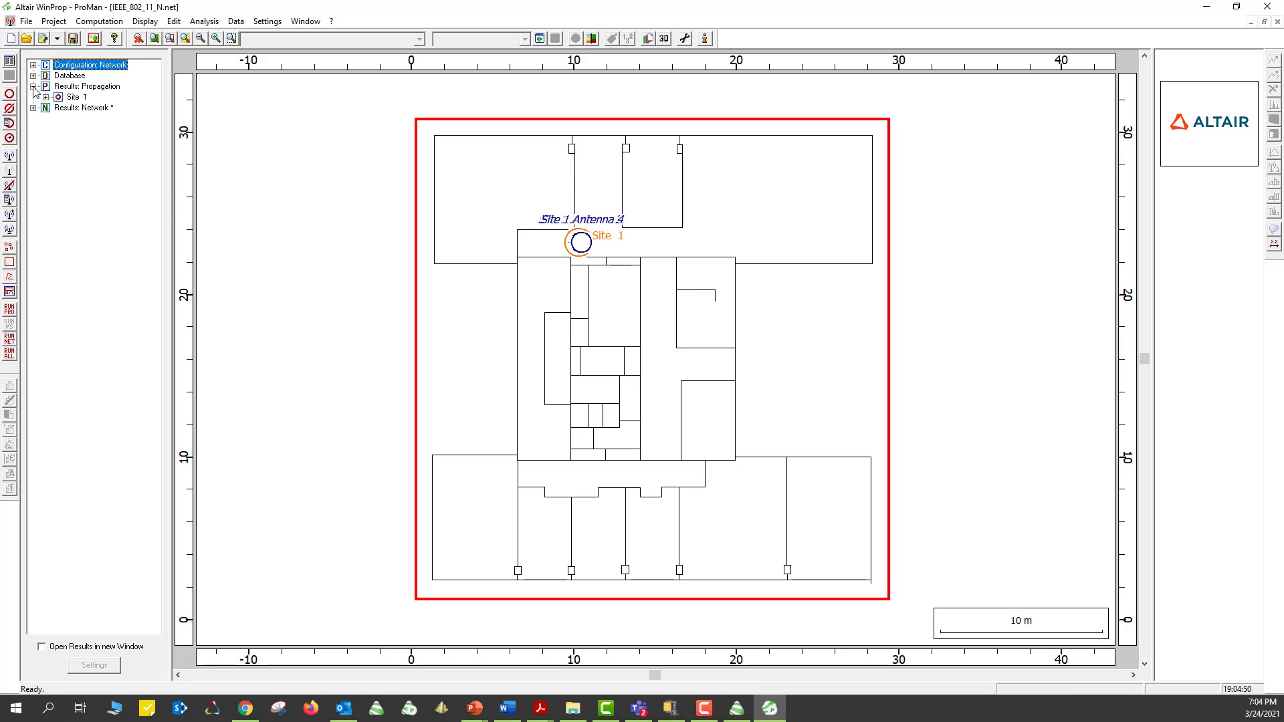
left_click(46, 97)
left_click(58, 107)
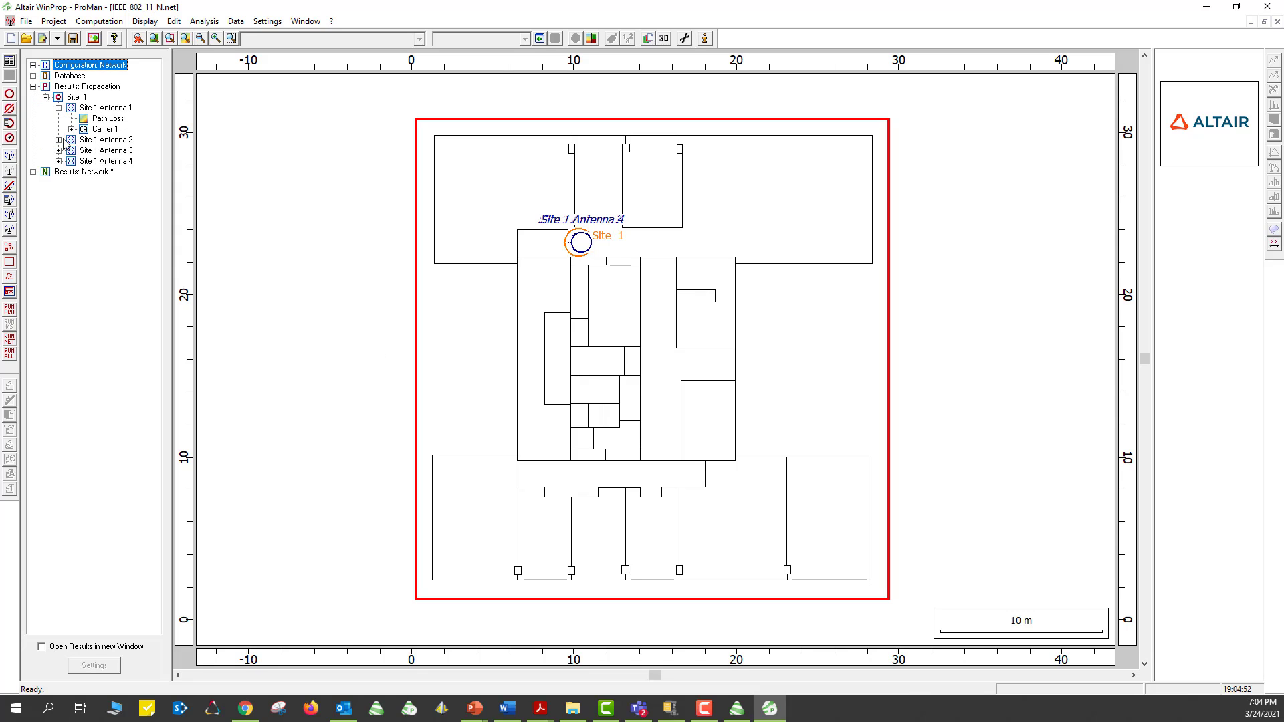
left_click(59, 140)
left_click(59, 172)
left_click(58, 203)
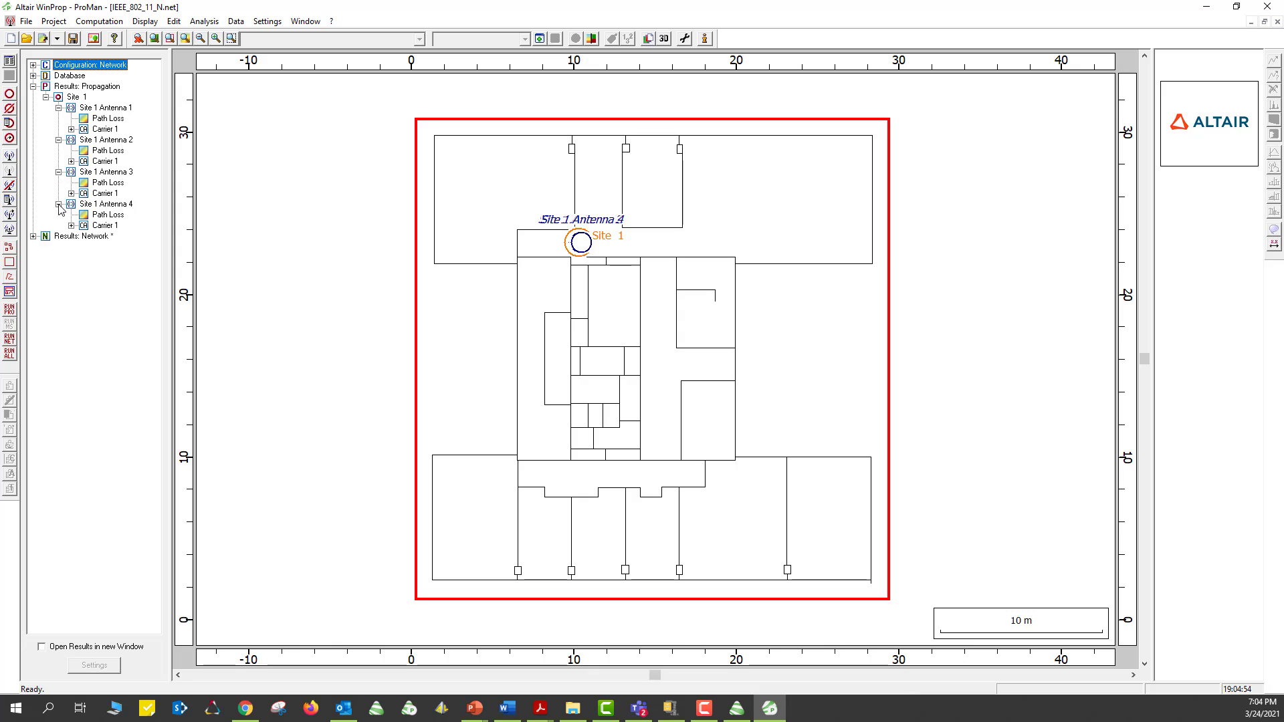
double_click(92, 119)
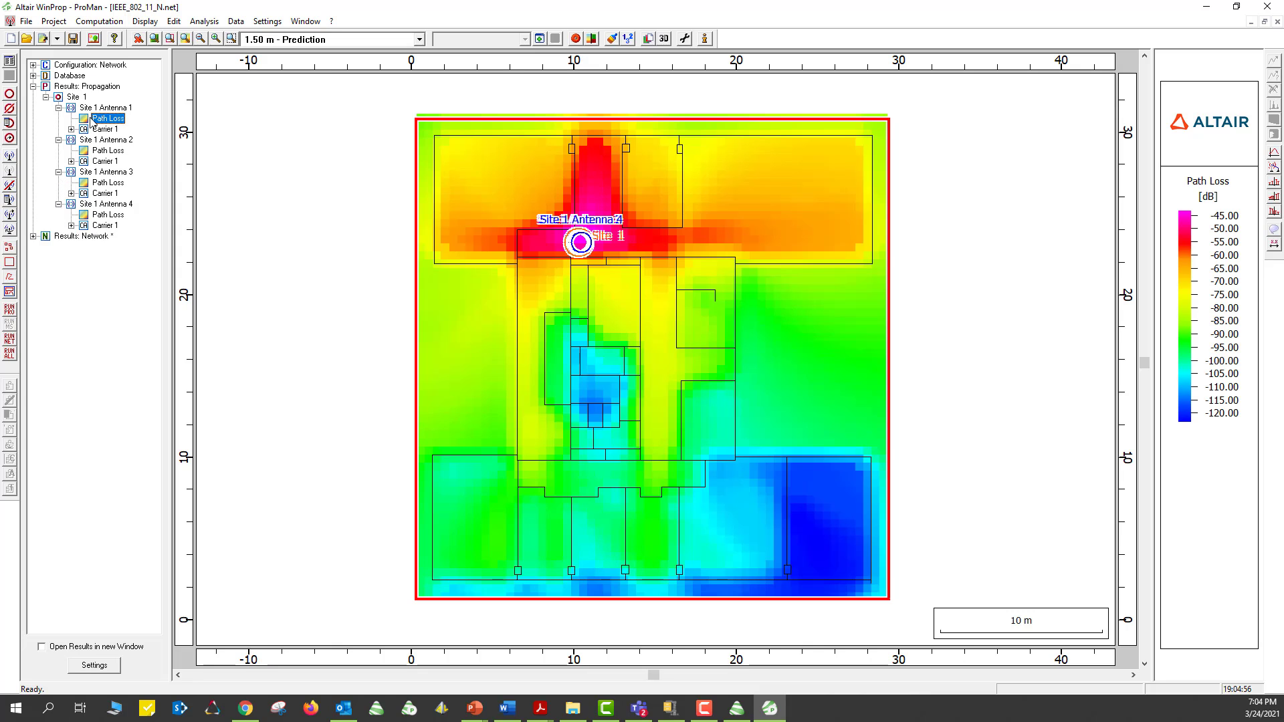
left_click(71, 129)
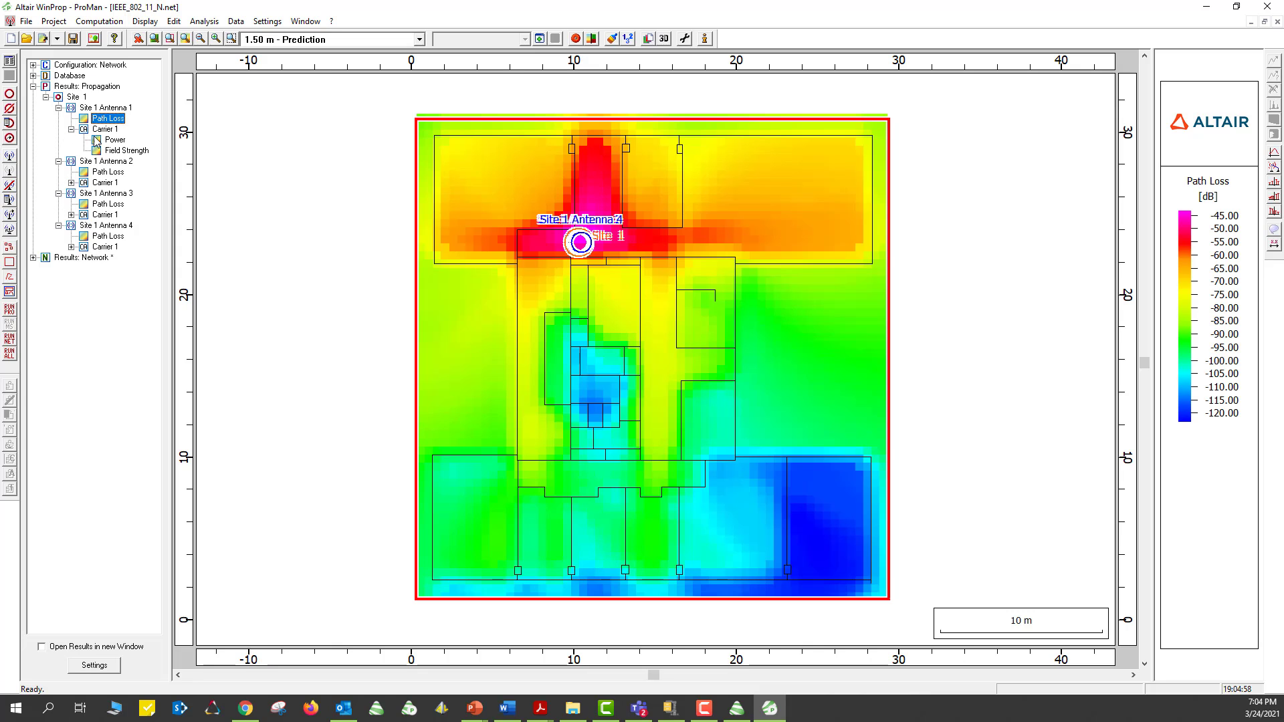
double_click(113, 140)
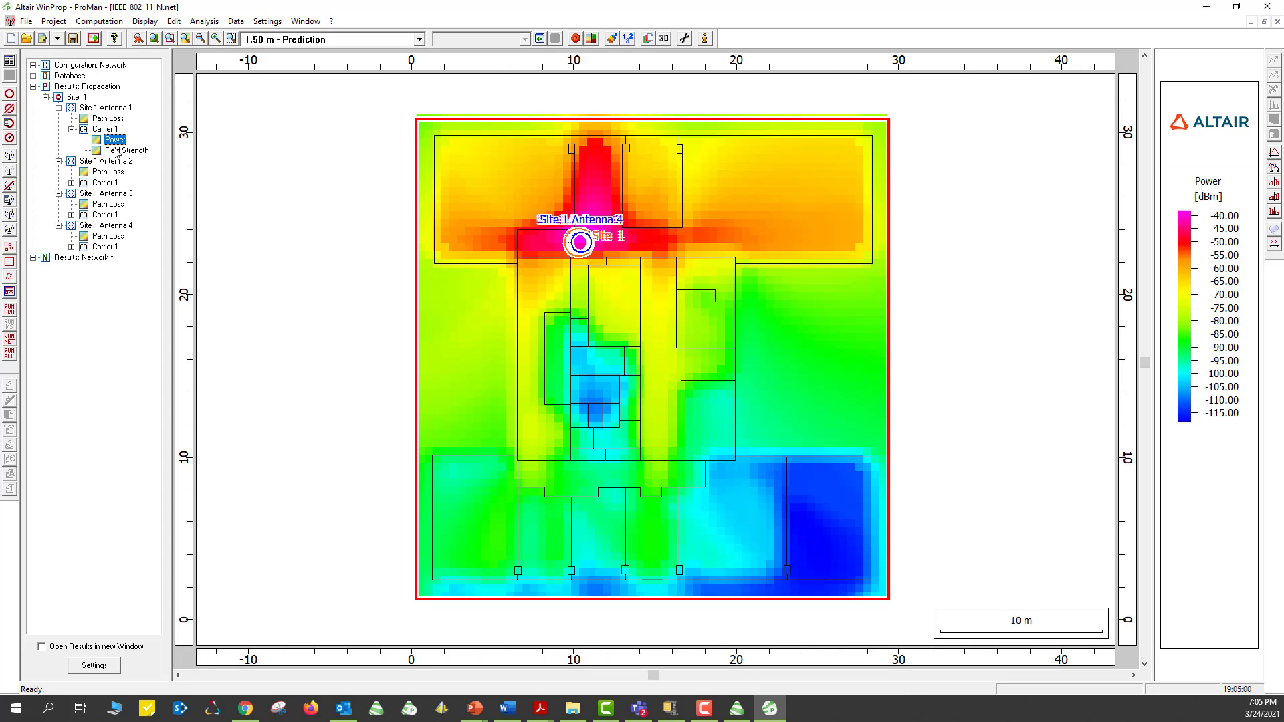
double_click(115, 150)
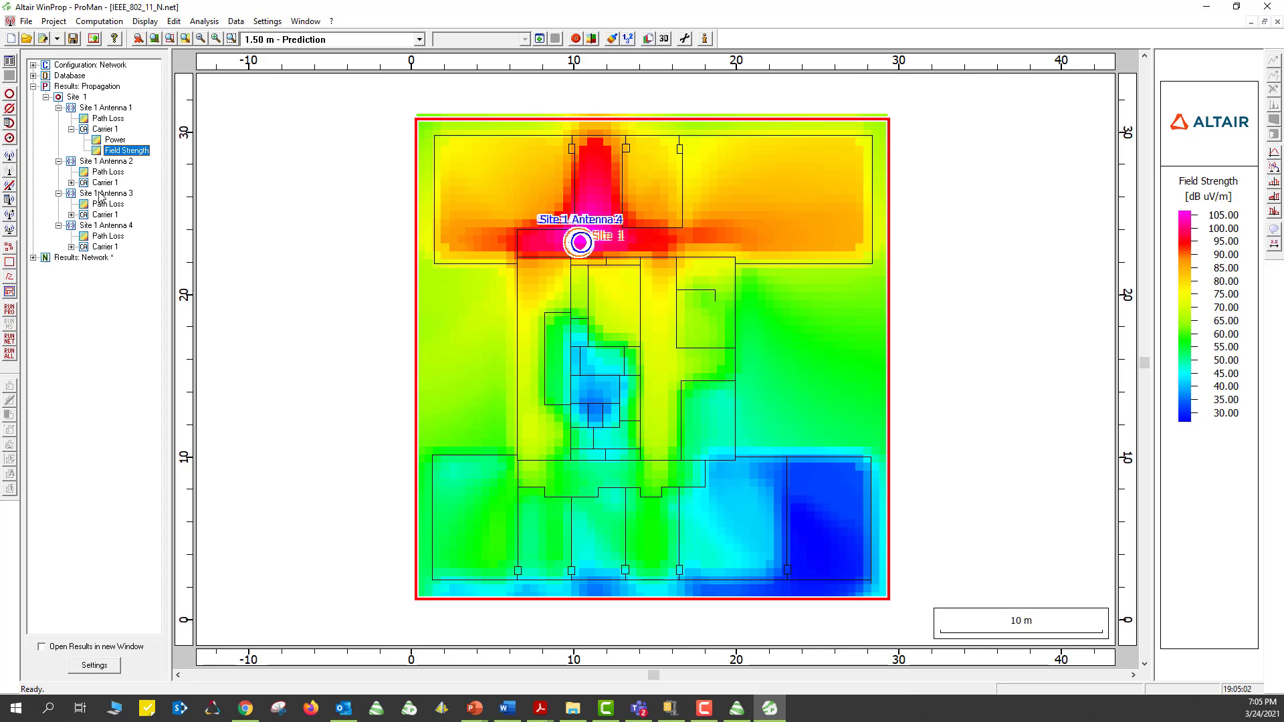
Show path loss for Antennas 2–4, then Antenna 4's power and field strength maps
left_click(105, 172)
double_click(105, 174)
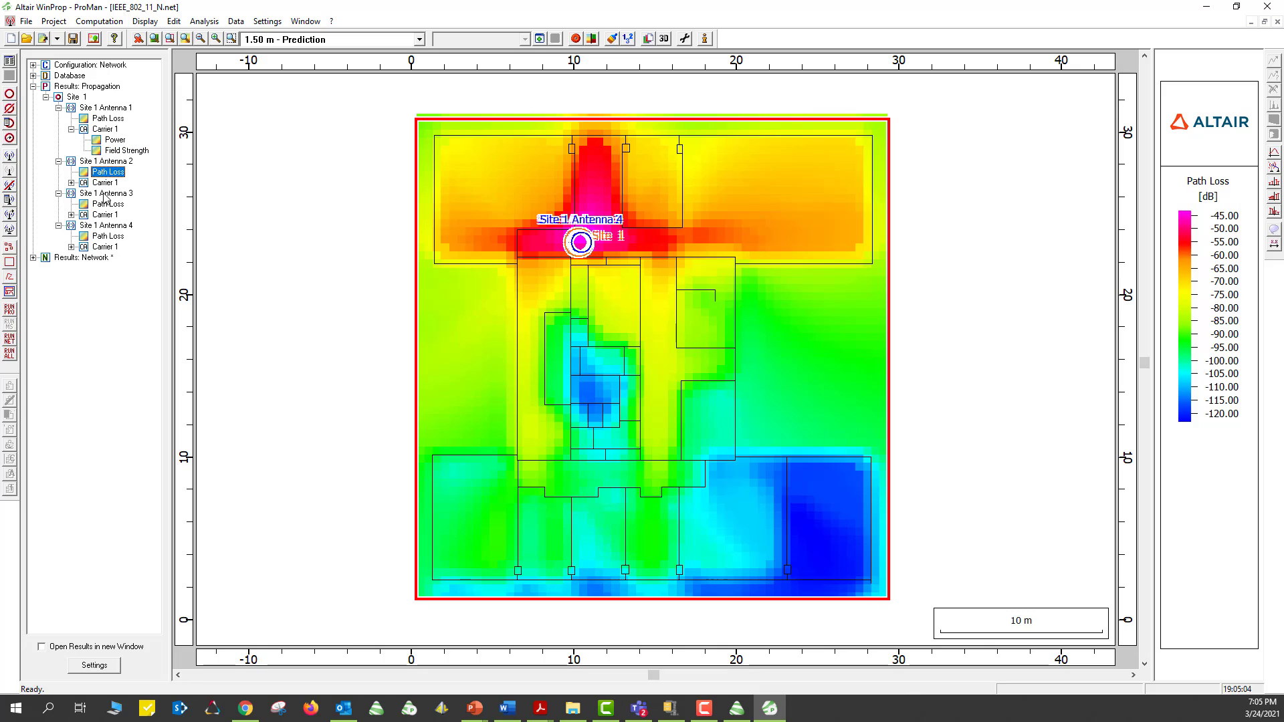
left_click(107, 204)
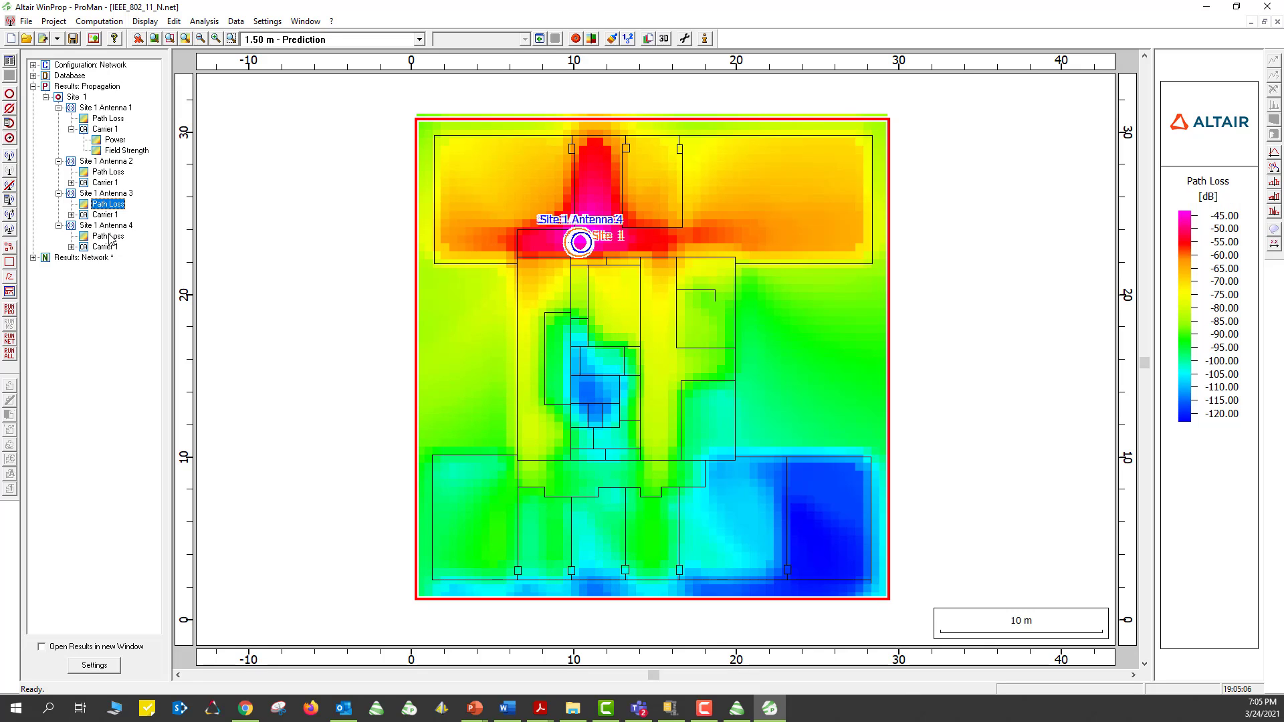
left_click(110, 235)
left_click(71, 247)
double_click(111, 258)
double_click(115, 268)
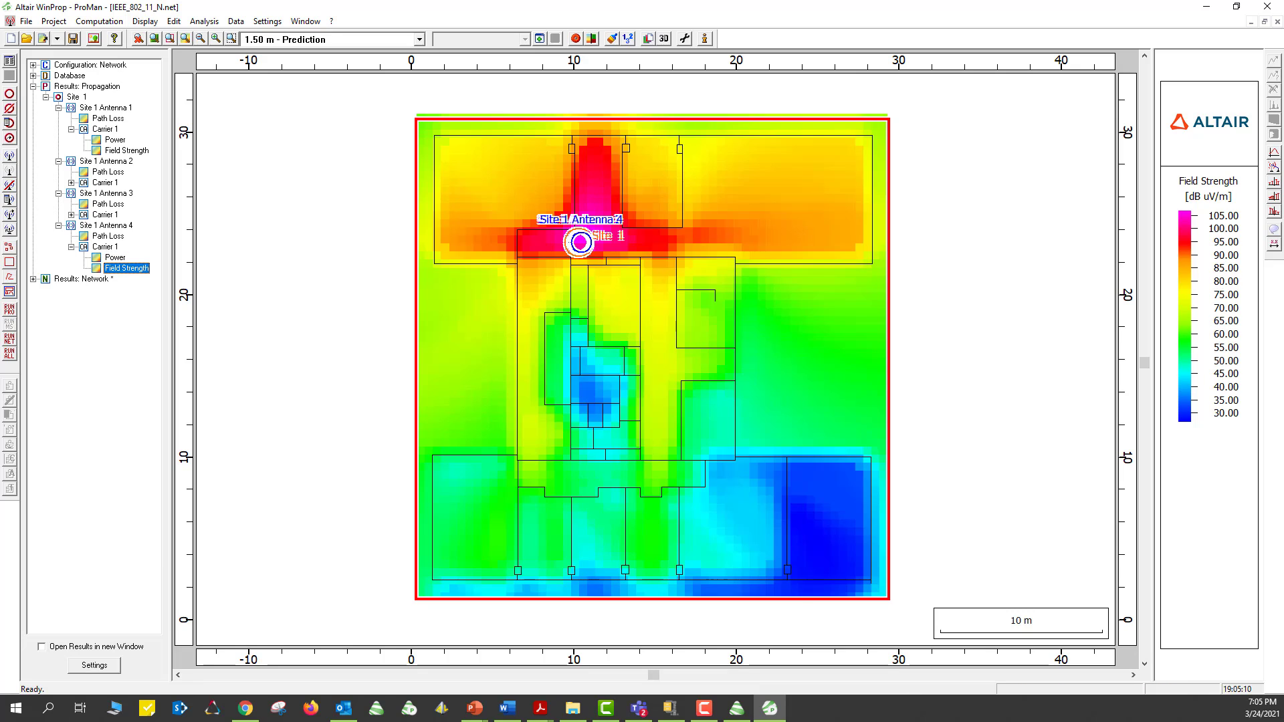
key("F10")
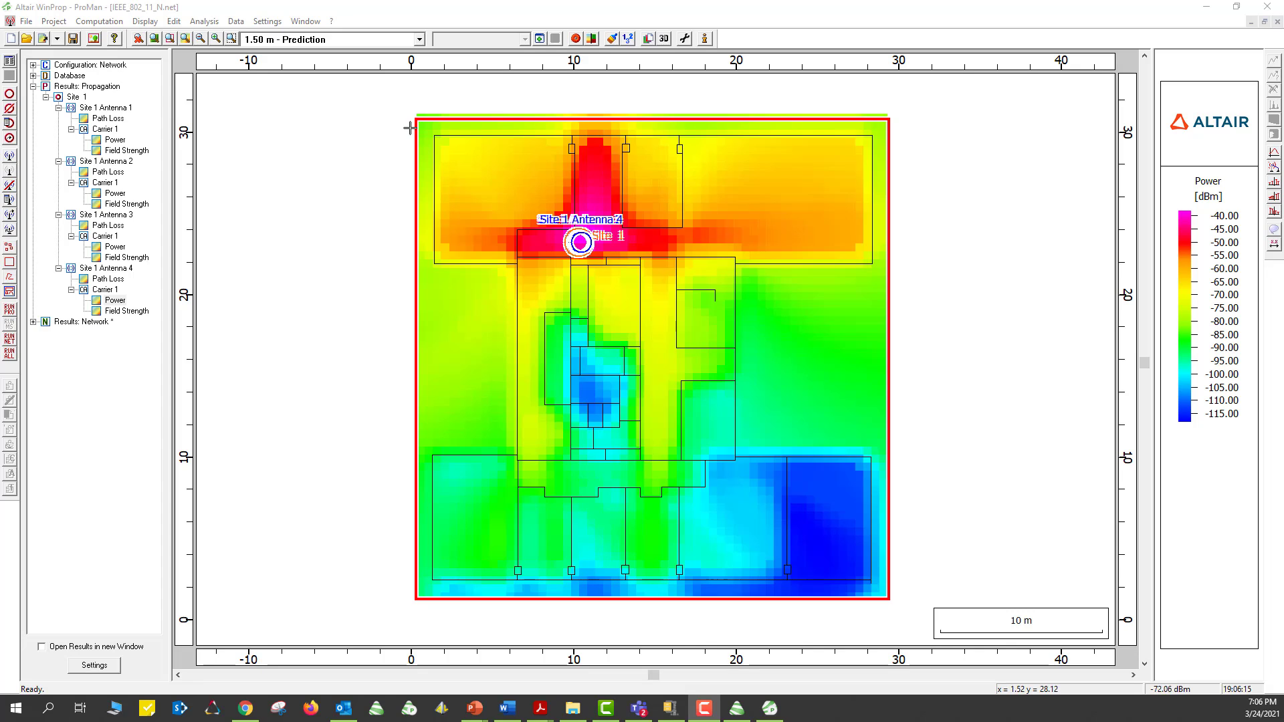
Run Network Simulation: Compute All (F7) to generate Best Server, data rate and throughput results
left_click(100, 22)
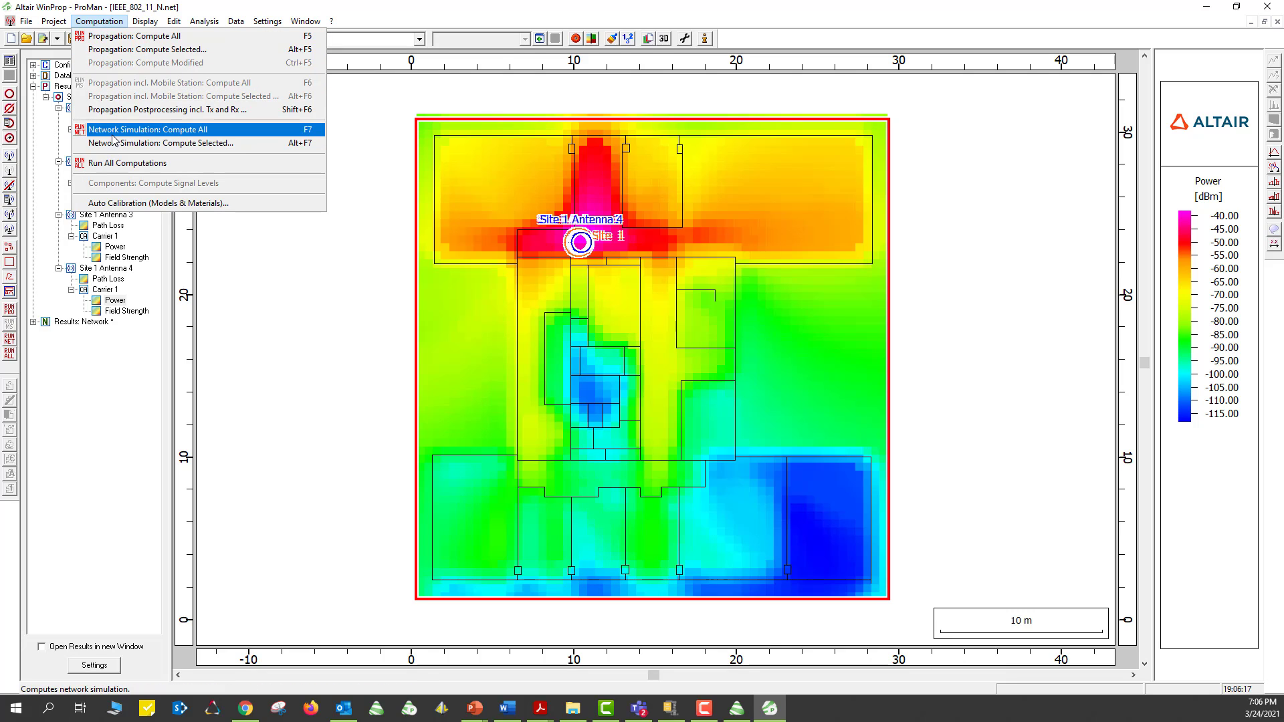
left_click(147, 131)
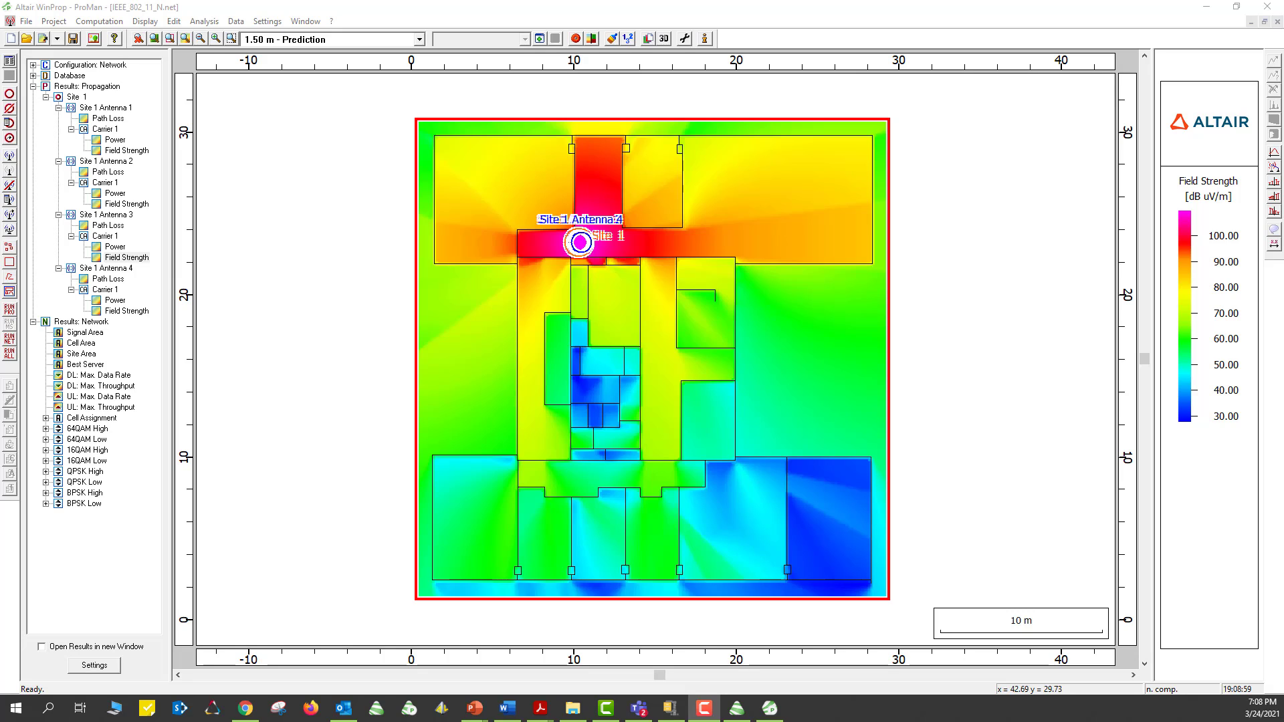
Show the Antenna 1 and Antenna 3 power maps, then the Signal Area and Cell Area maps without the neighbor cell list
left_click(115, 140)
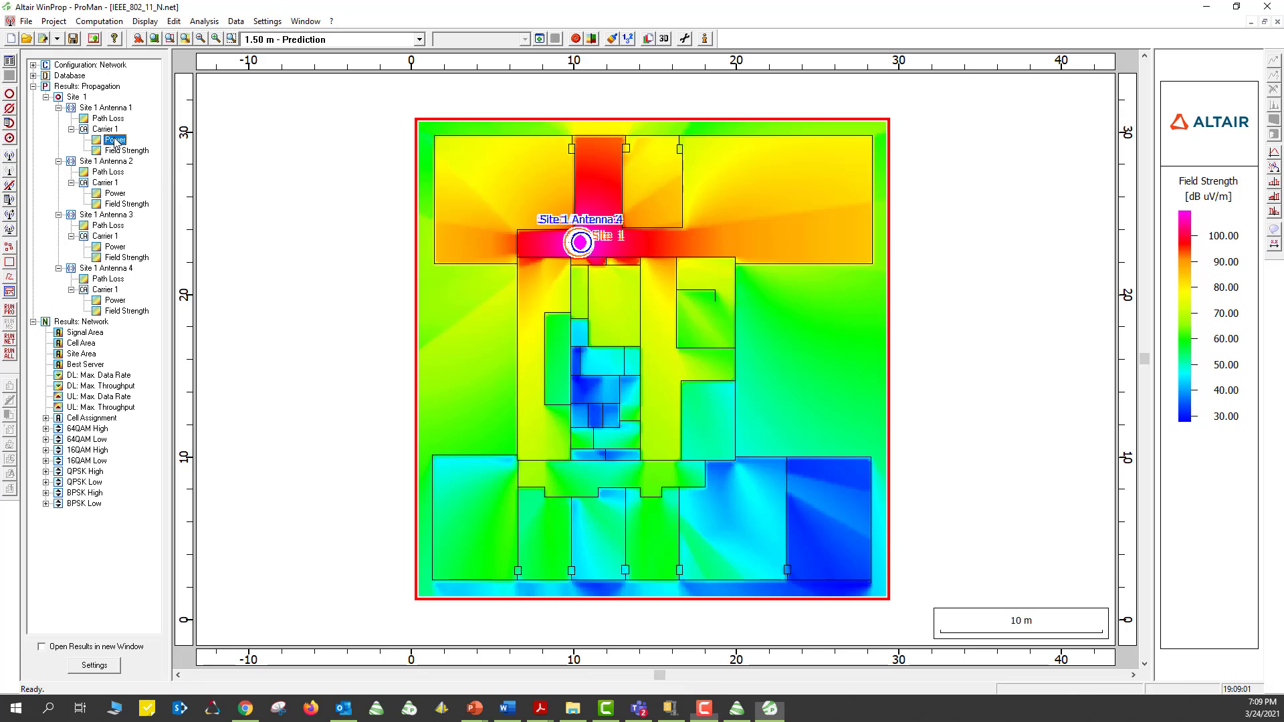
left_click(110, 249)
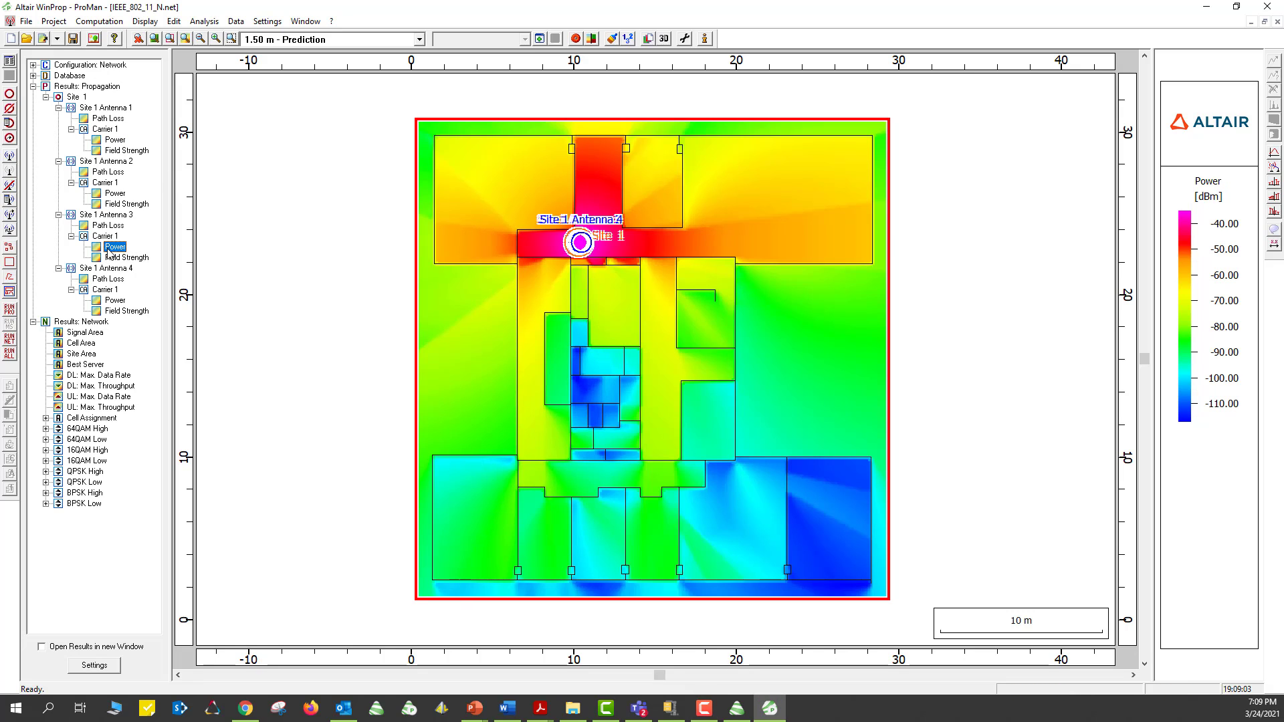
left_click(80, 334)
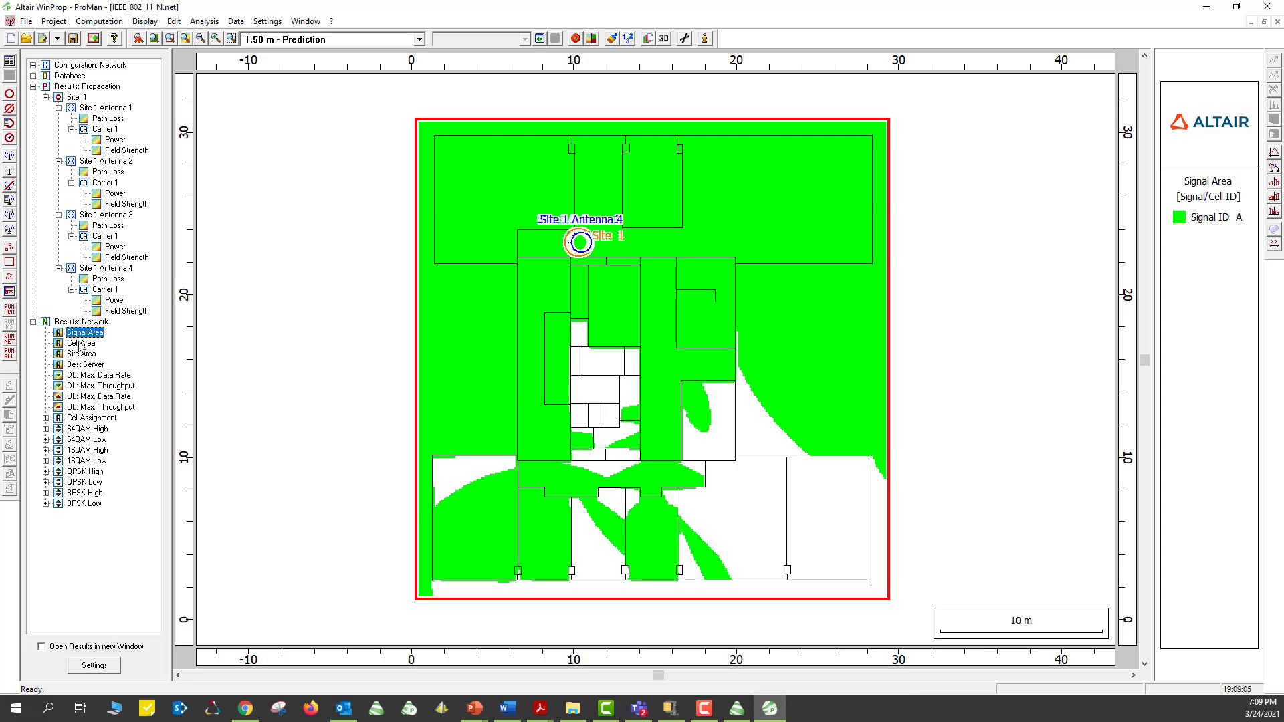
left_click(80, 342)
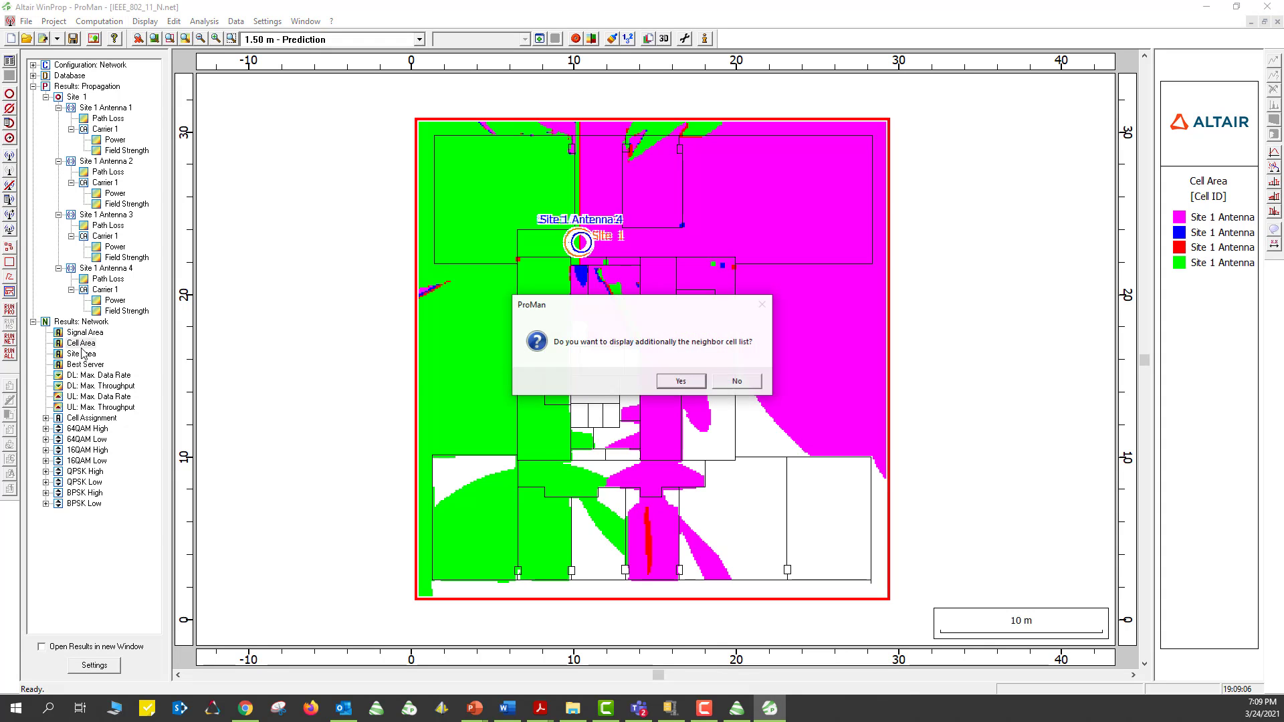
left_click(755, 383)
Display the DL Max. Data Rate, DL Max. Throughput and cell-assignment DL SNIR (max) maps
left_click(97, 377)
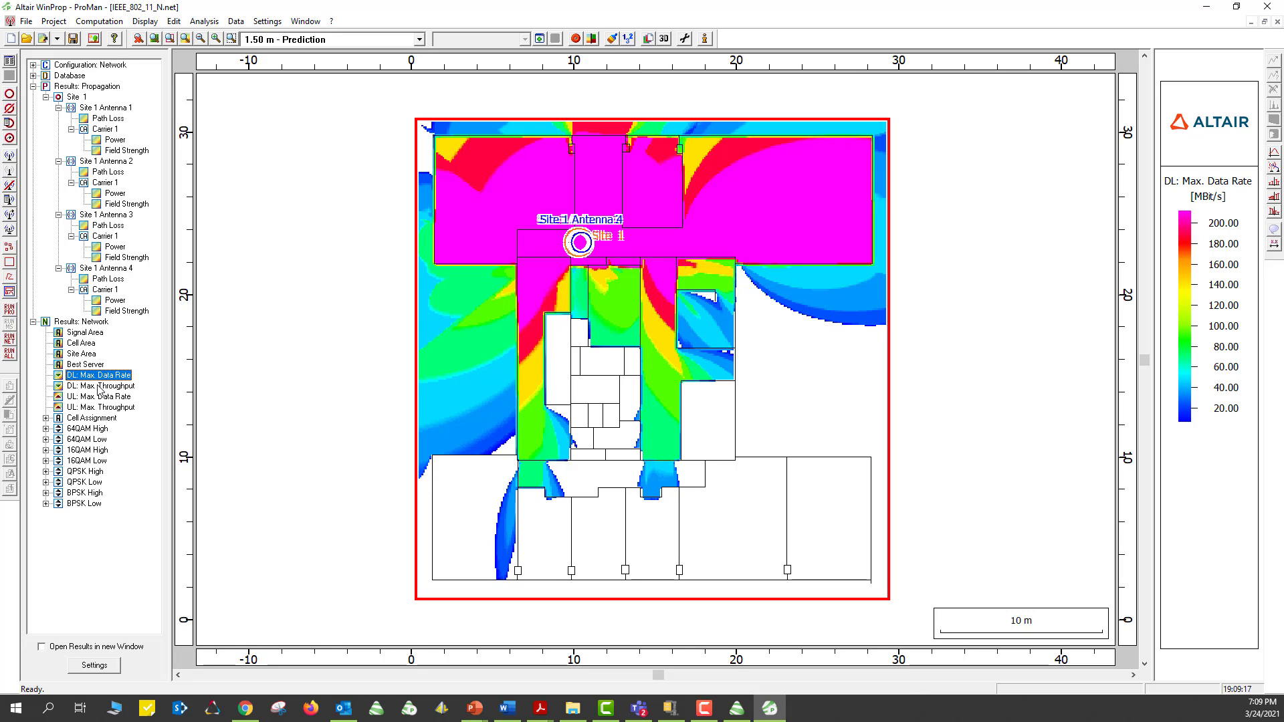
left_click(95, 388)
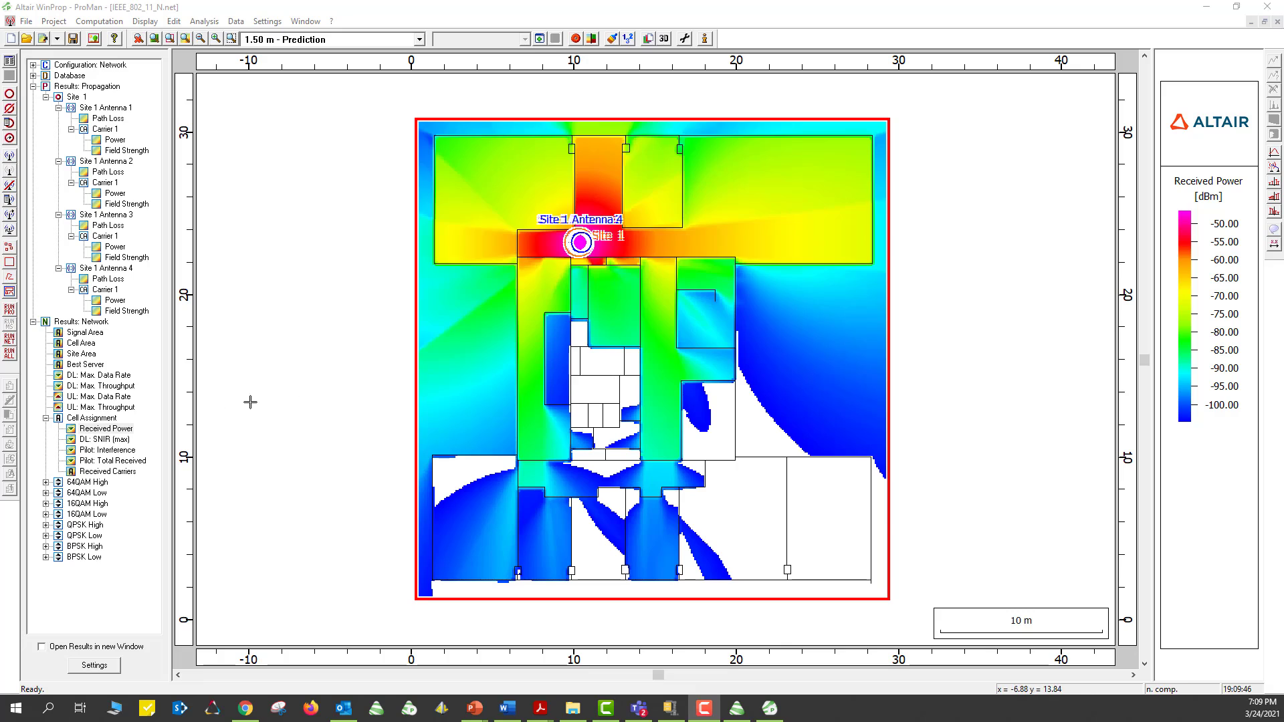
left_click(110, 439)
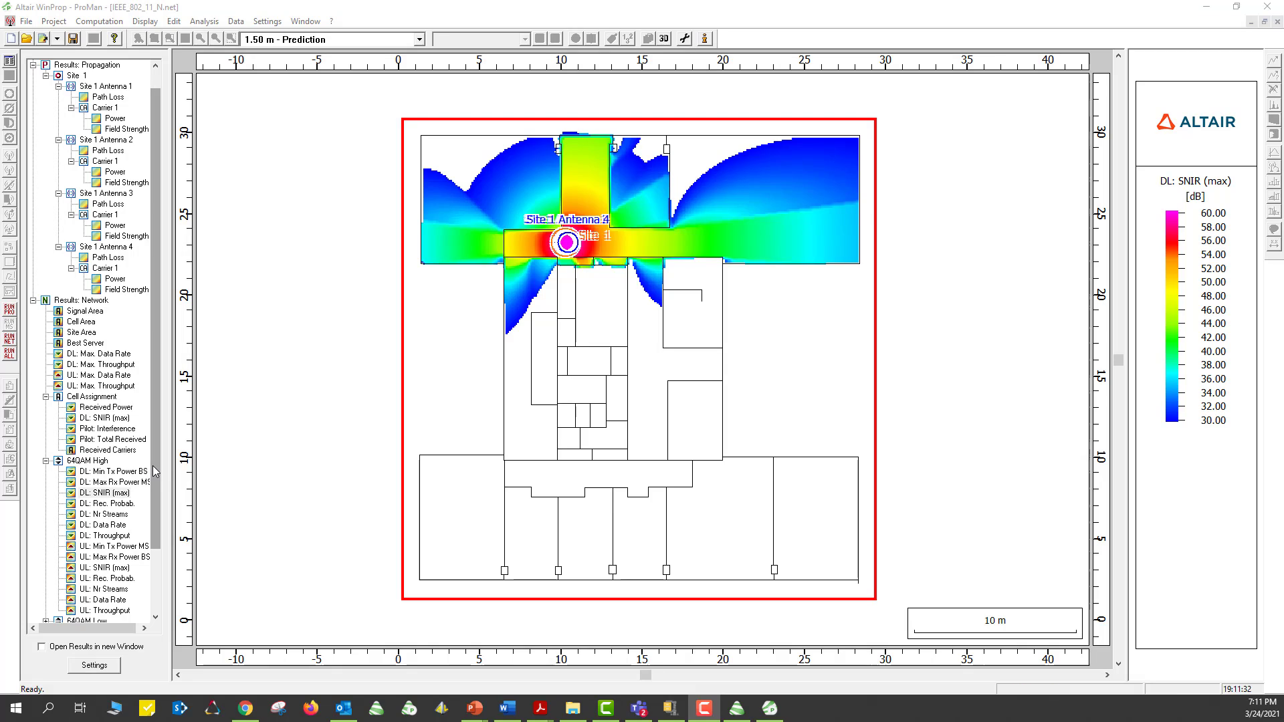
Show the 16QAM Low DL Max Rx Power MS and DL SNIR (max) maps
left_click_drag(156, 472, 153, 556)
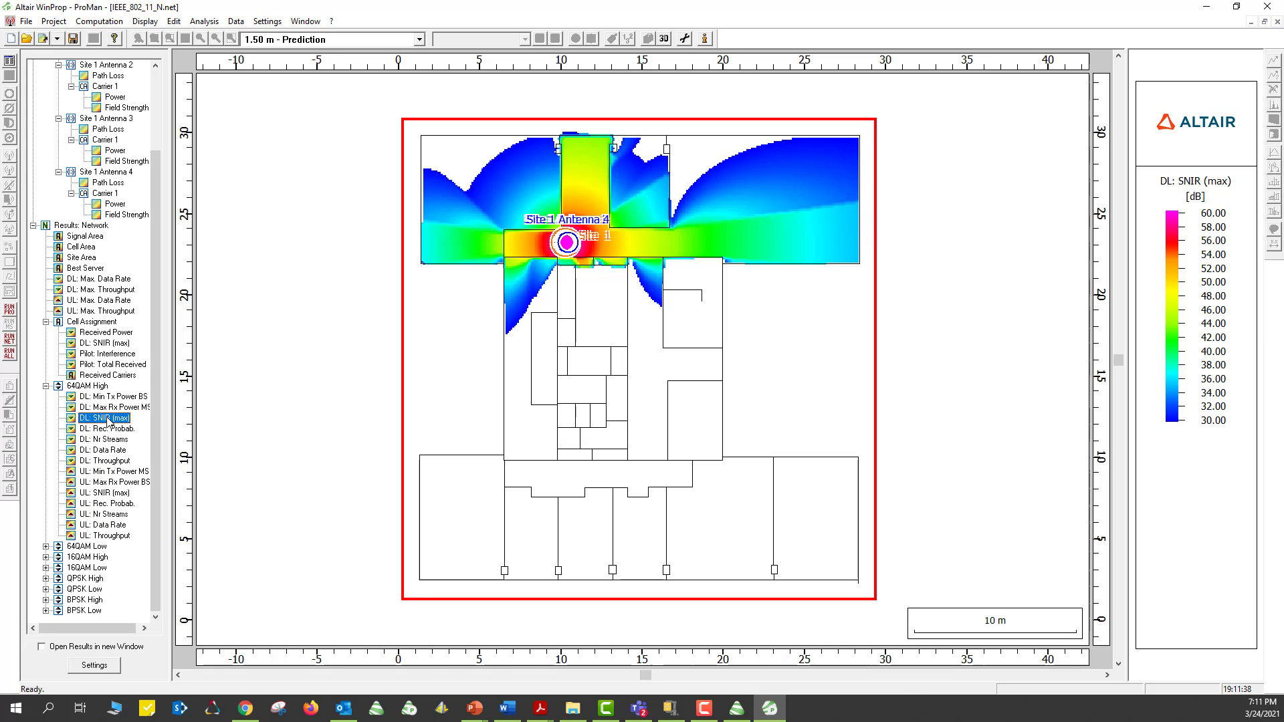
left_click(45, 567)
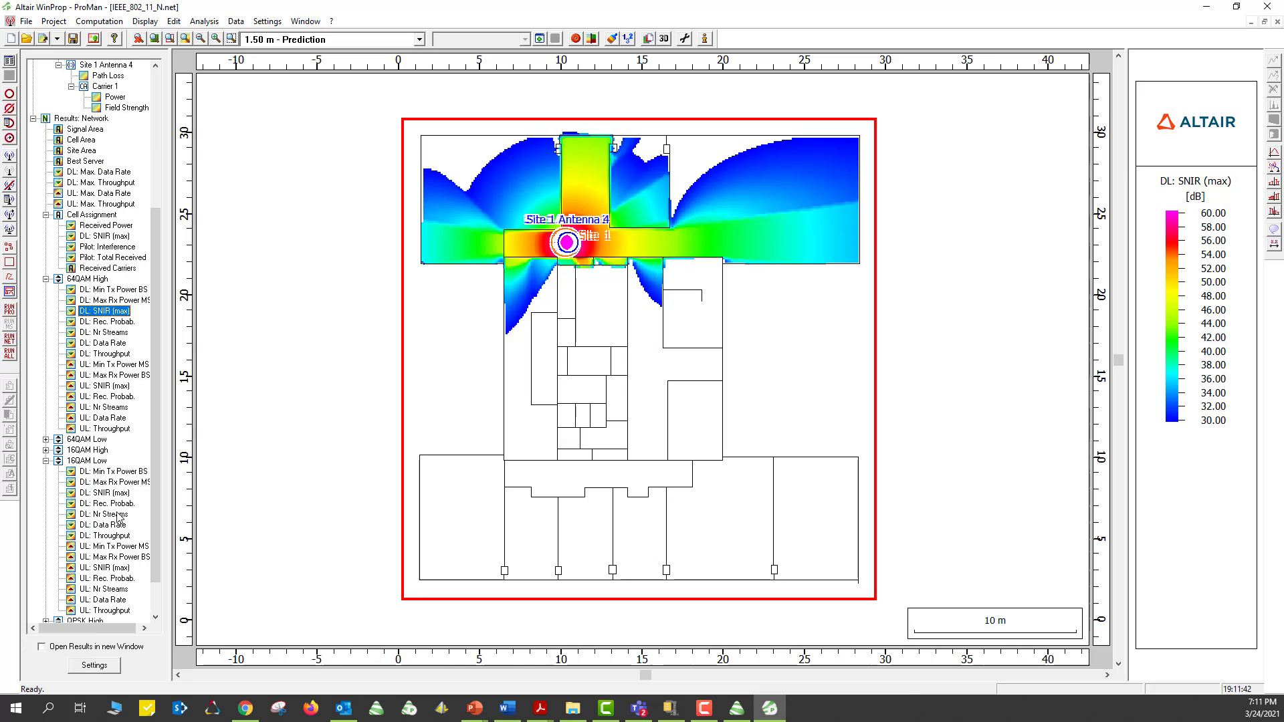
left_click(111, 482)
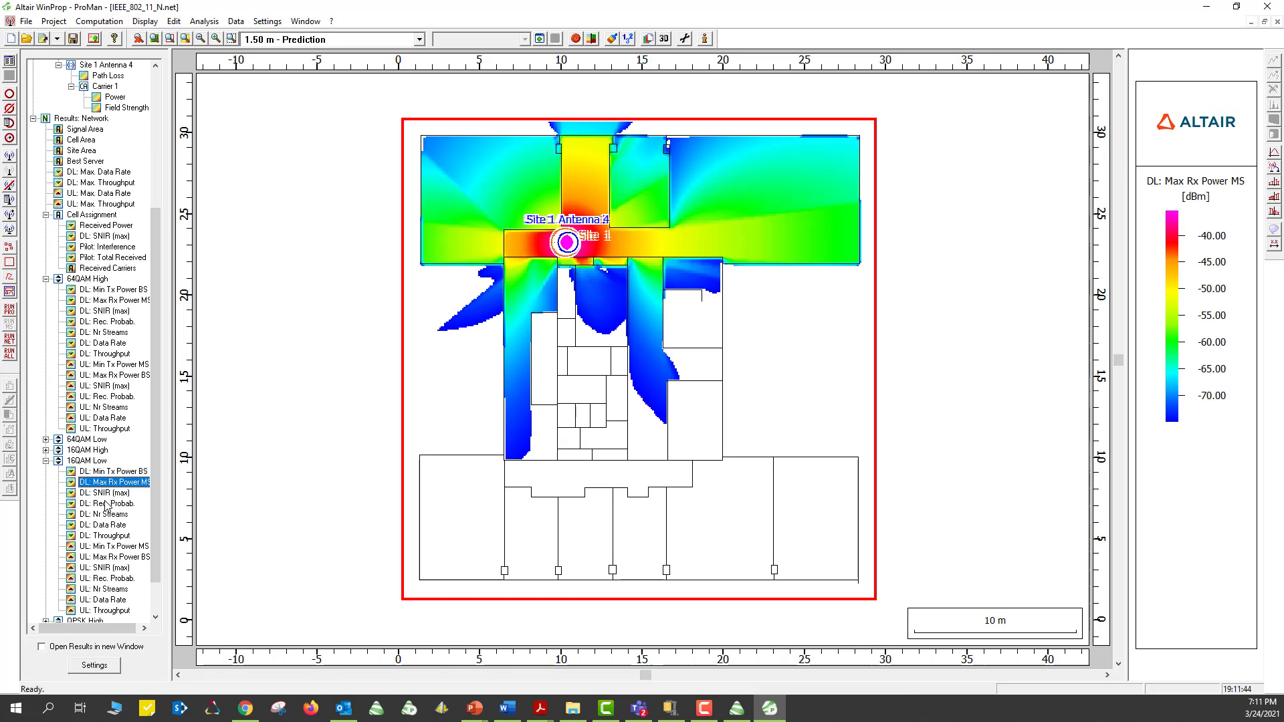
left_click(110, 494)
Show the QPSK Low DL Data Rate map, then its DL Max Rx Power MS map
scroll(75, 571, "down", 1)
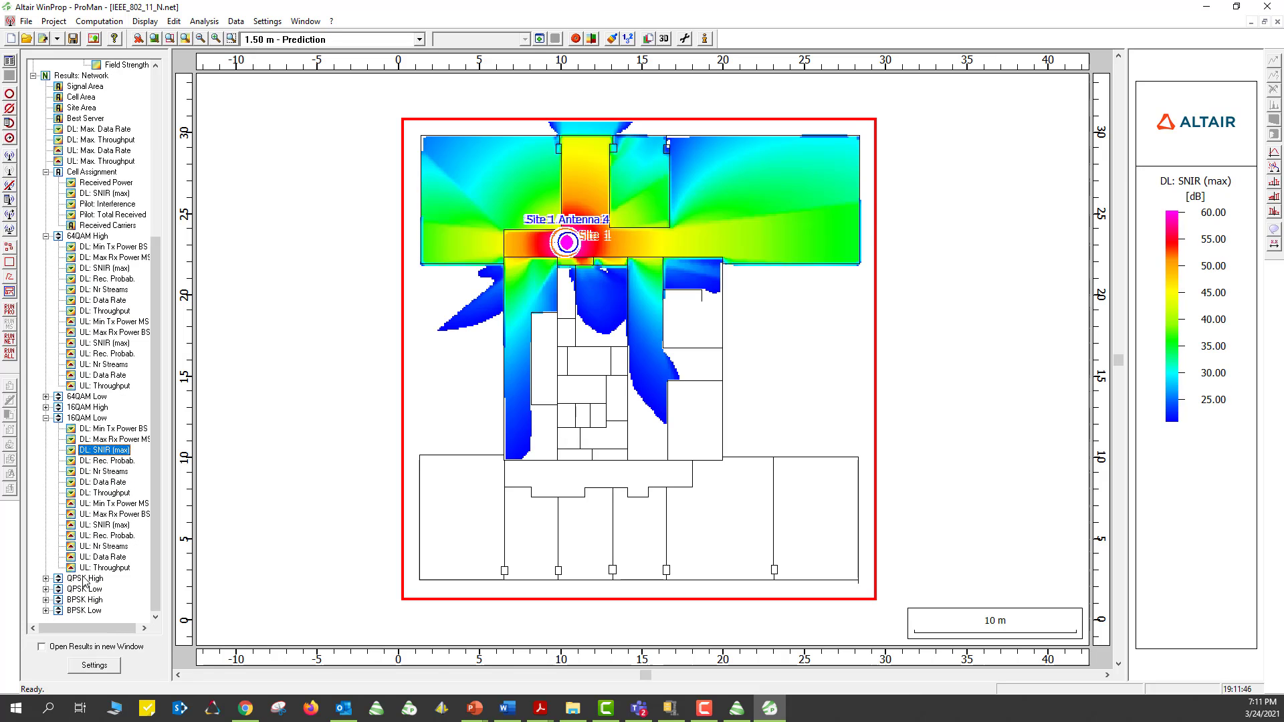
left_click(46, 598)
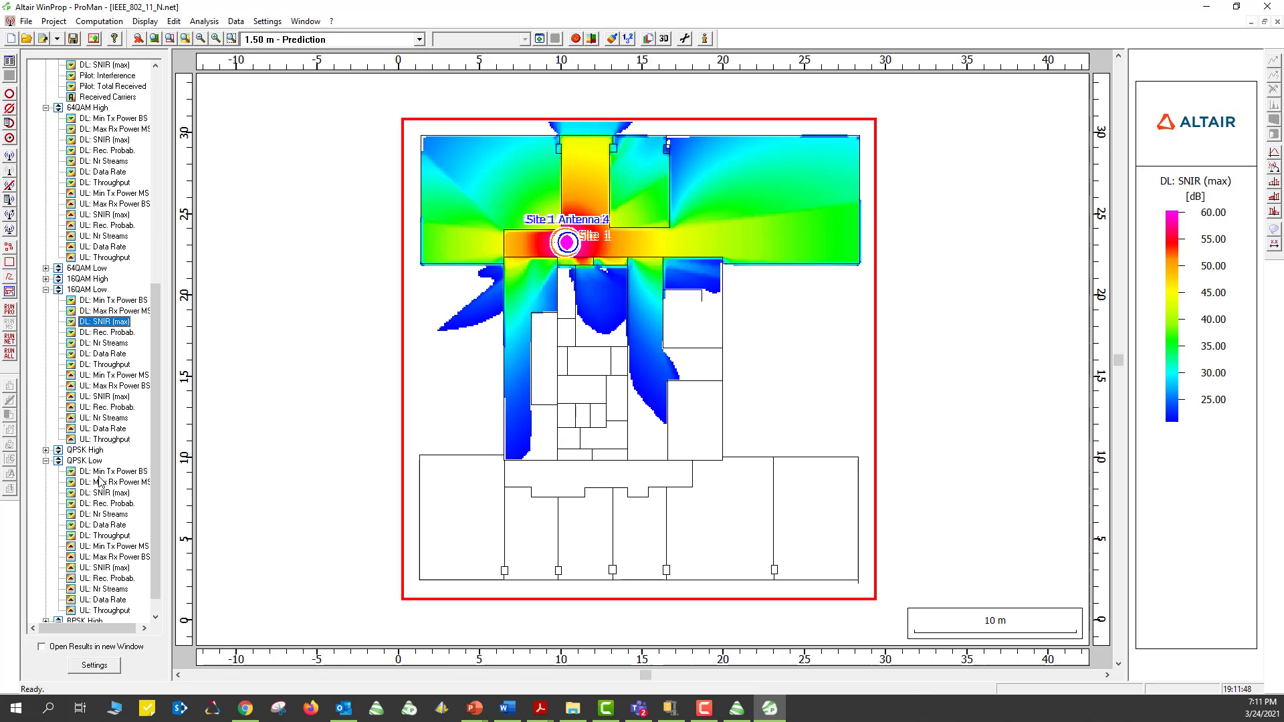
left_click(102, 525)
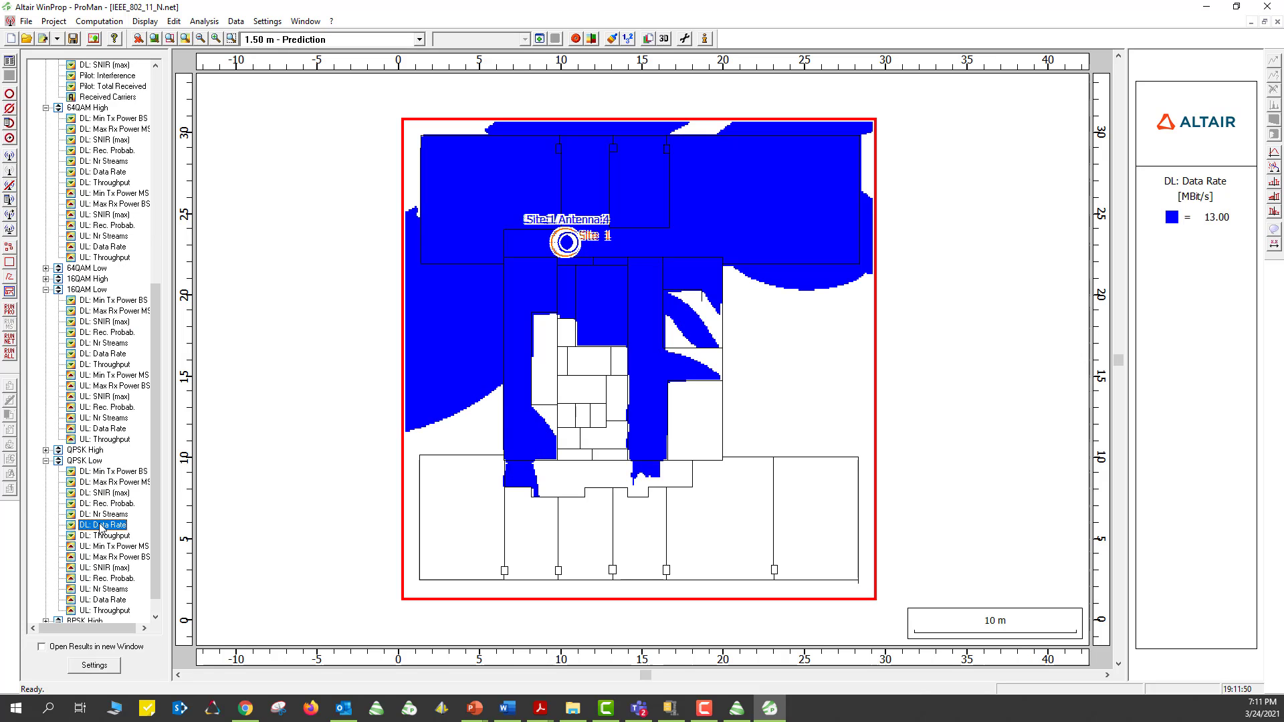
left_click(105, 484)
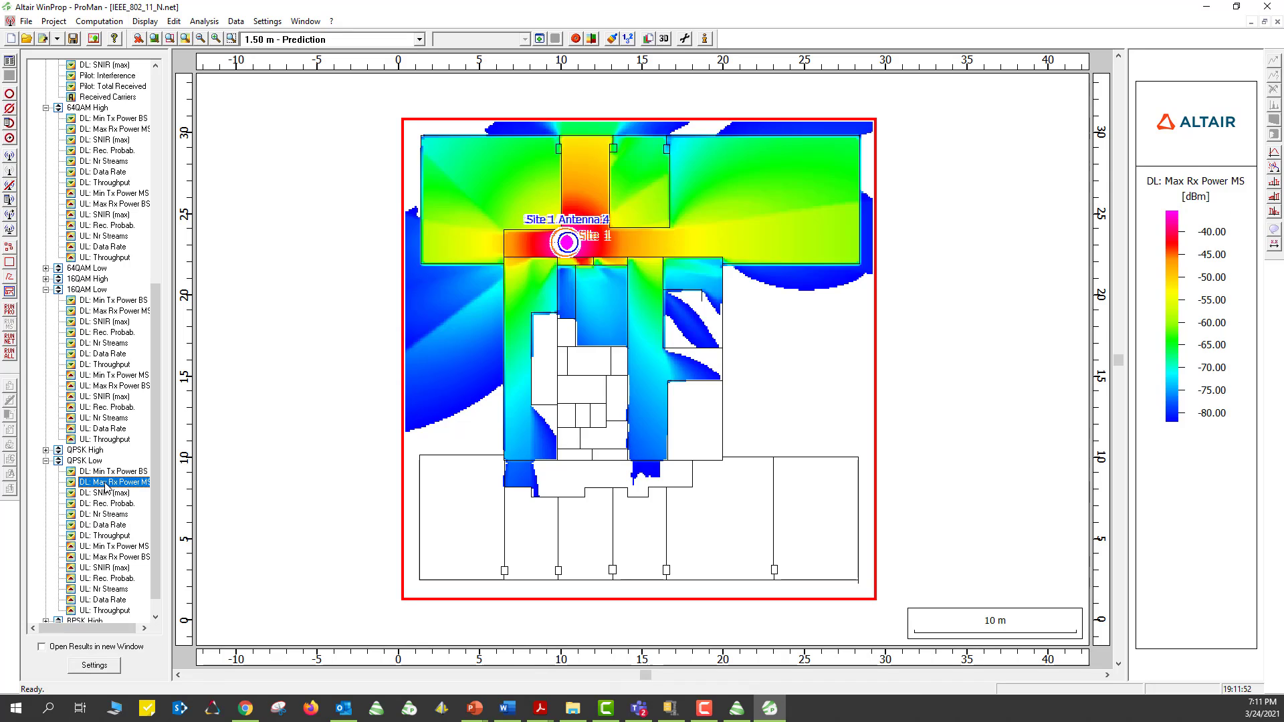